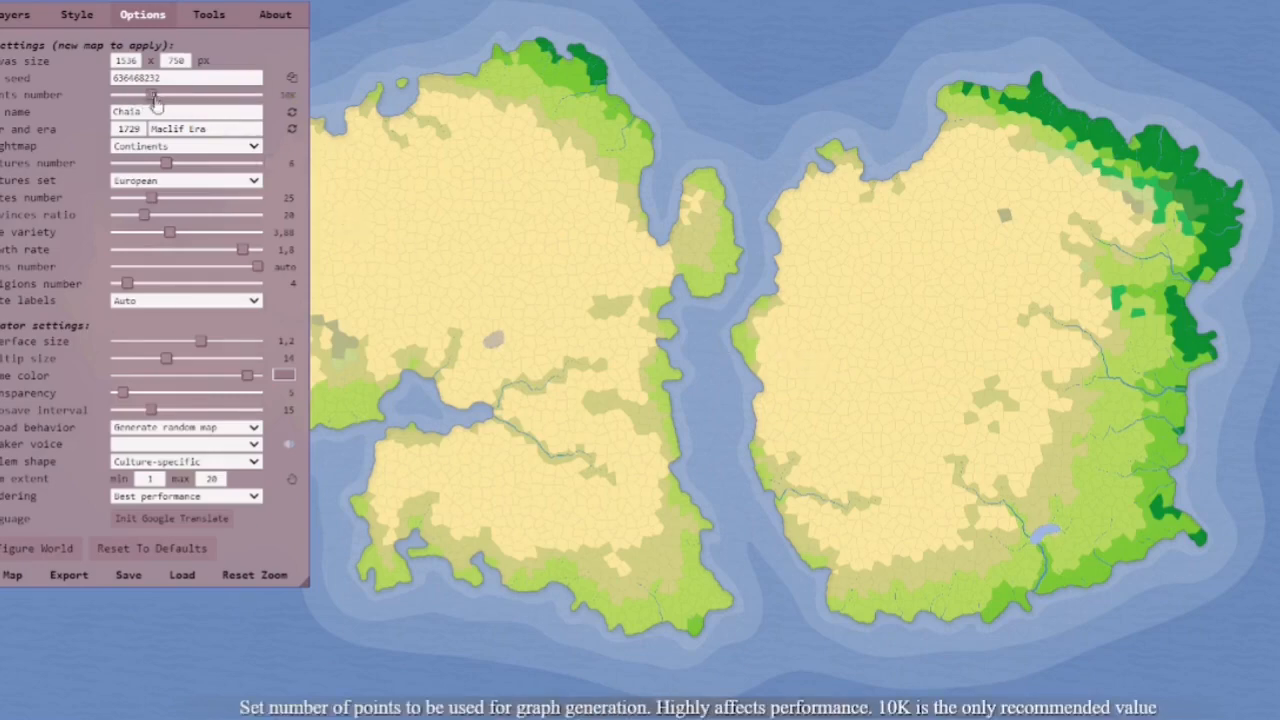
Generate several new random maps
left_click(224, 150)
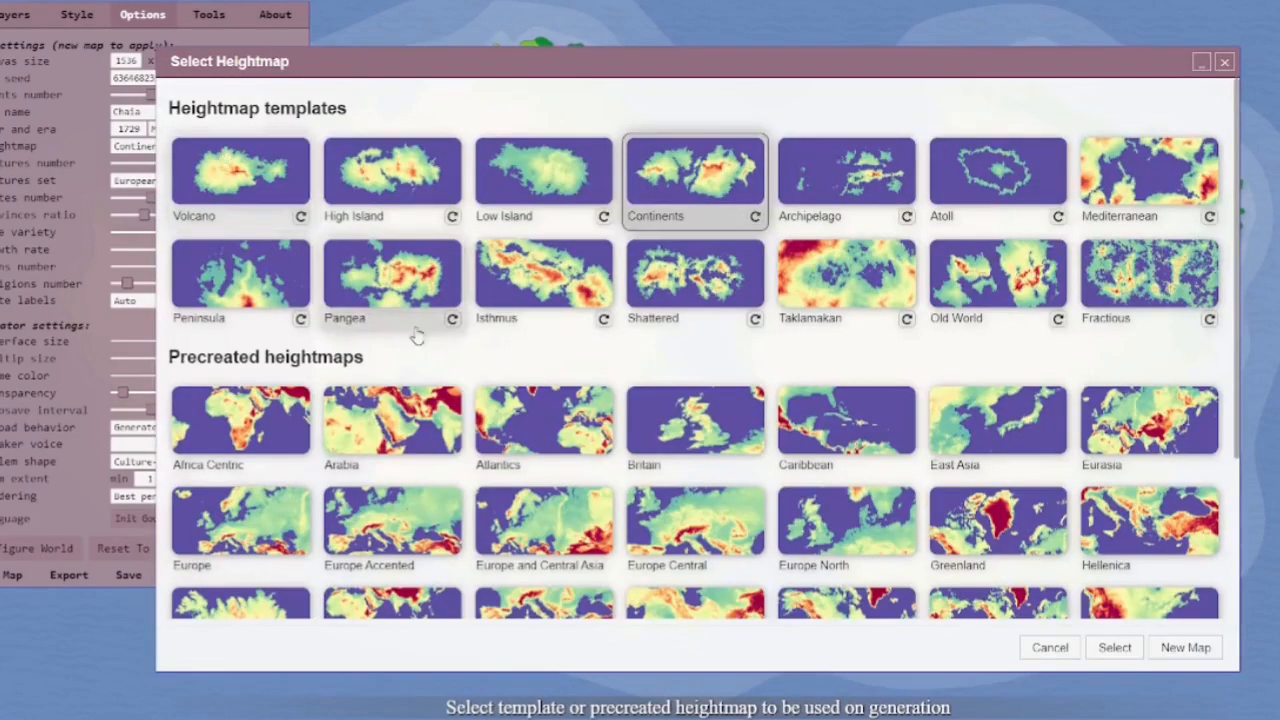
left_click(1228, 65)
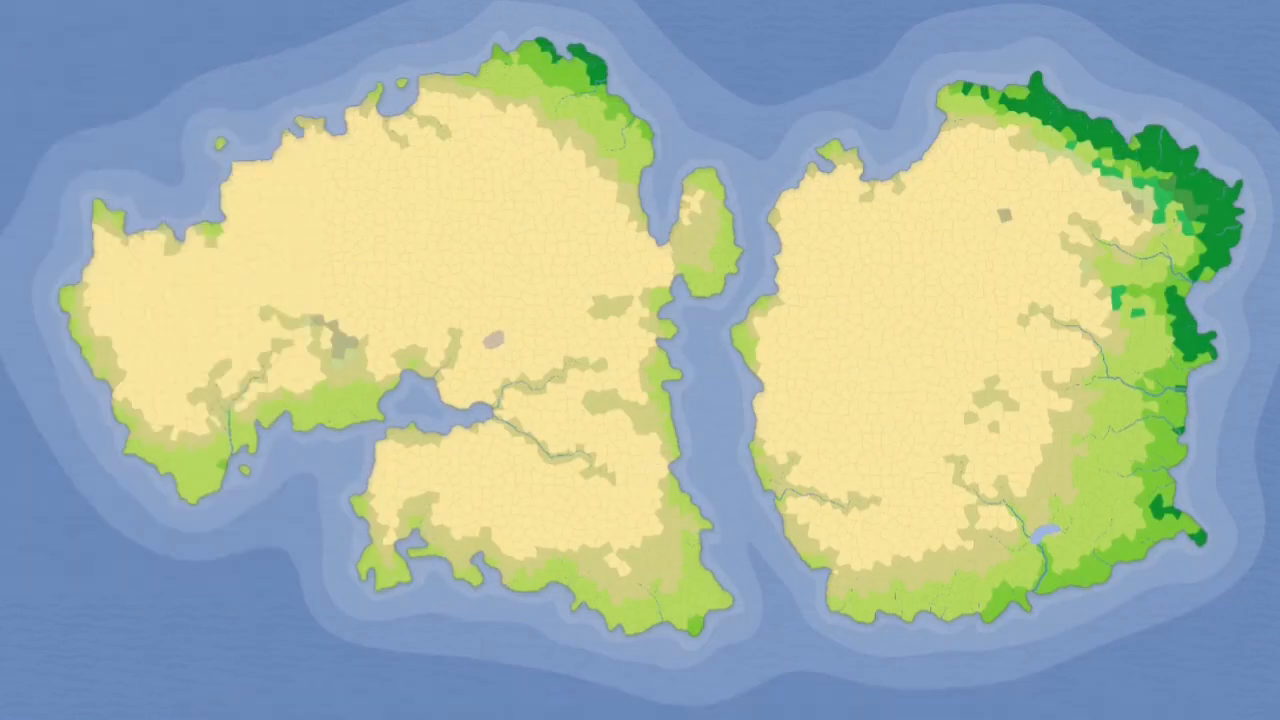
left_click(2, 16)
left_click(2, 16)
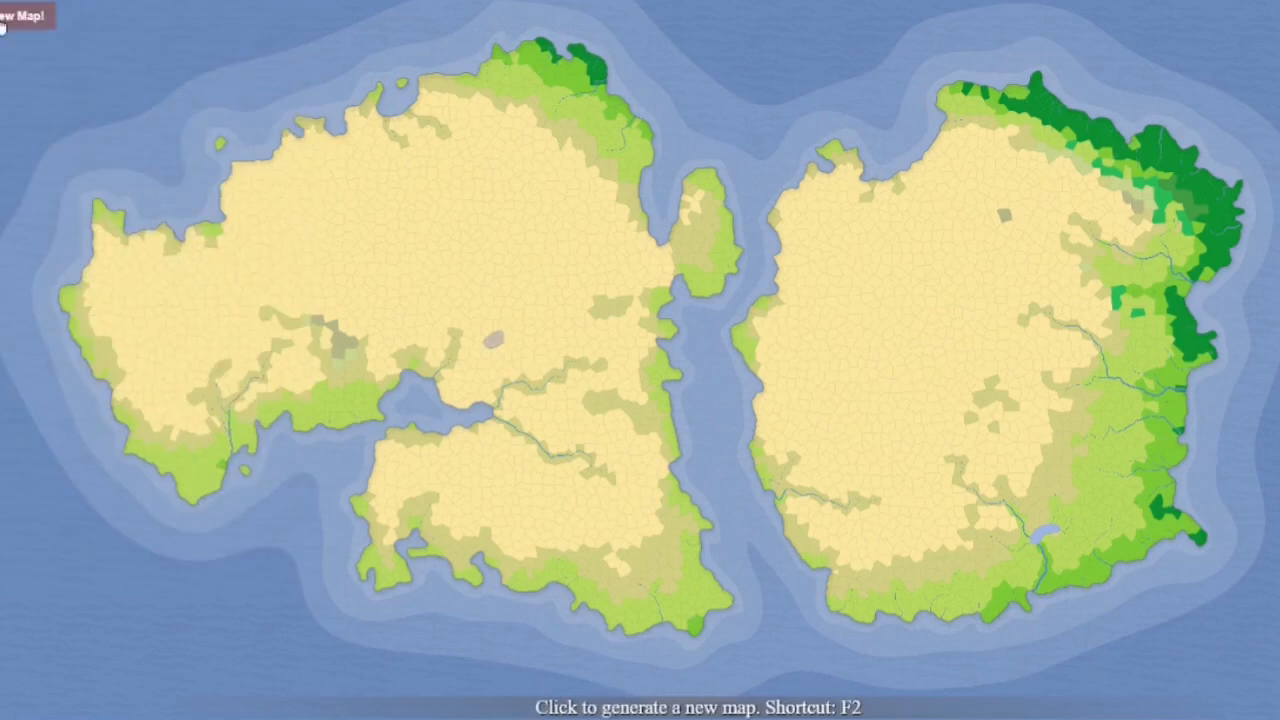
left_click(3, 22)
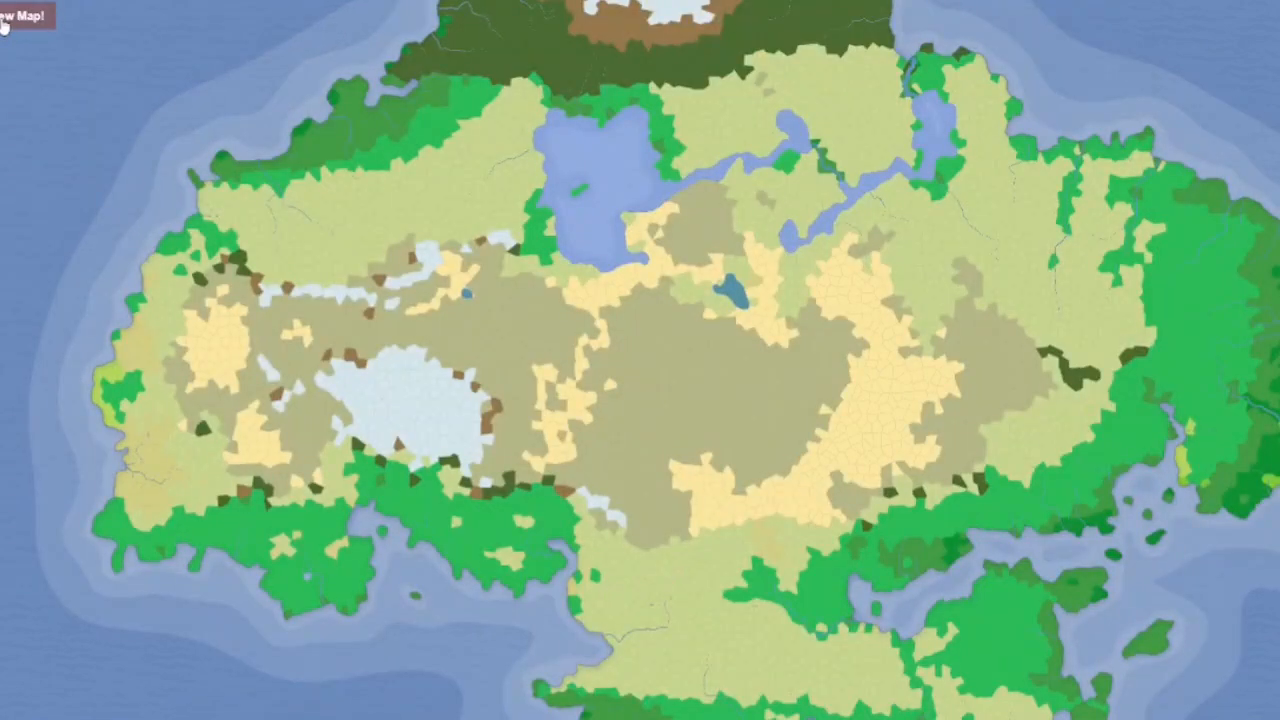
left_click(3, 22)
left_click(3, 22)
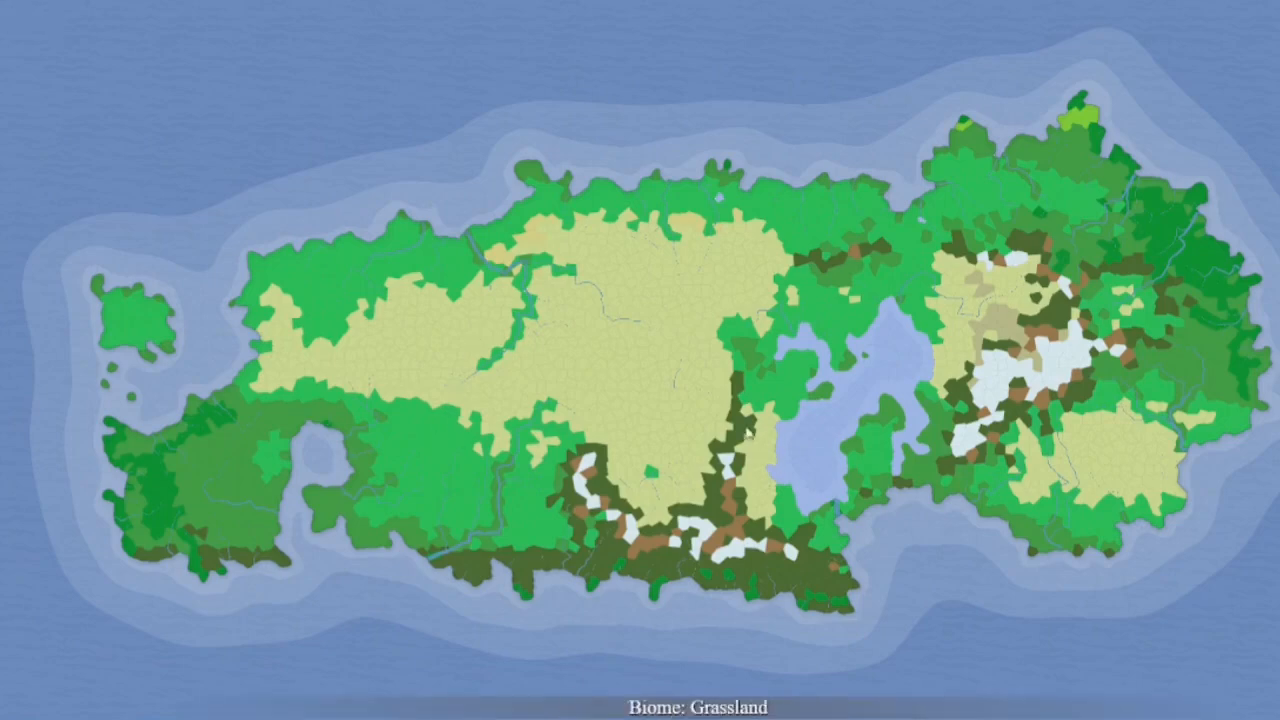
Open the style editor and choose Cells as the element to style
scroll(856, 522, "up", 4)
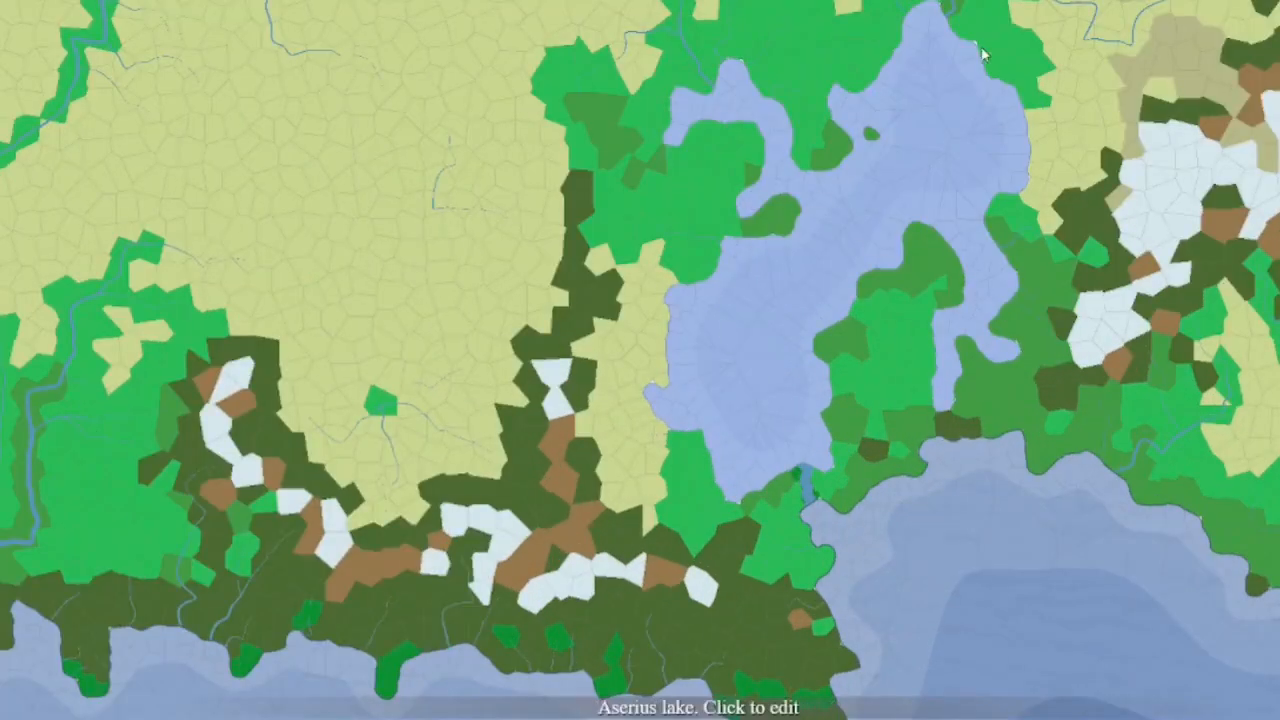
scroll(780, 333, "down", 4)
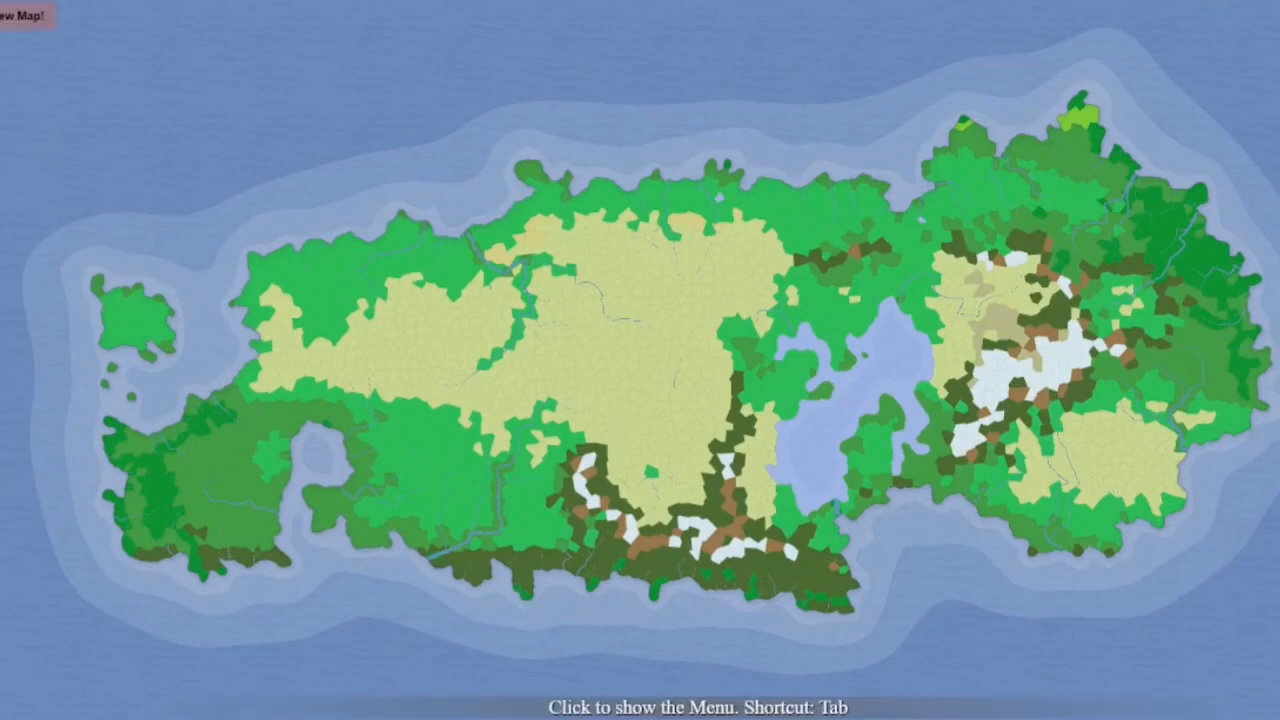
left_click(22, 15)
left_click(77, 14)
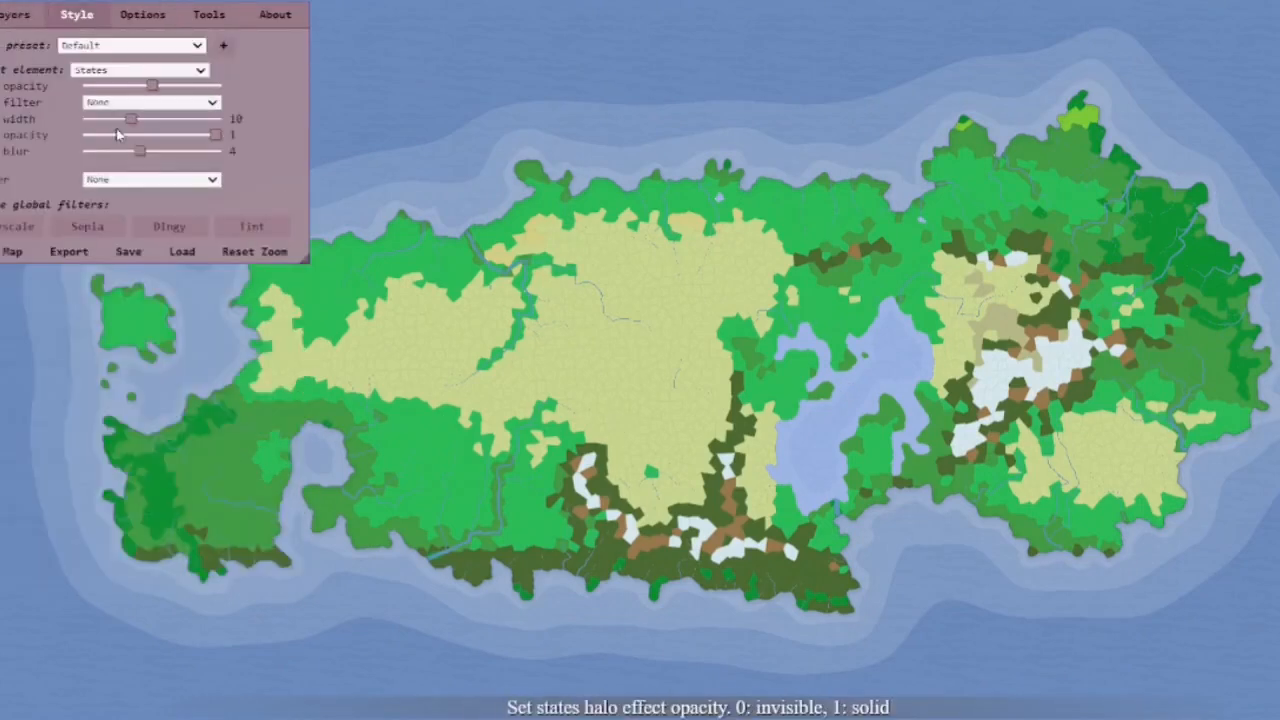
left_click(135, 47)
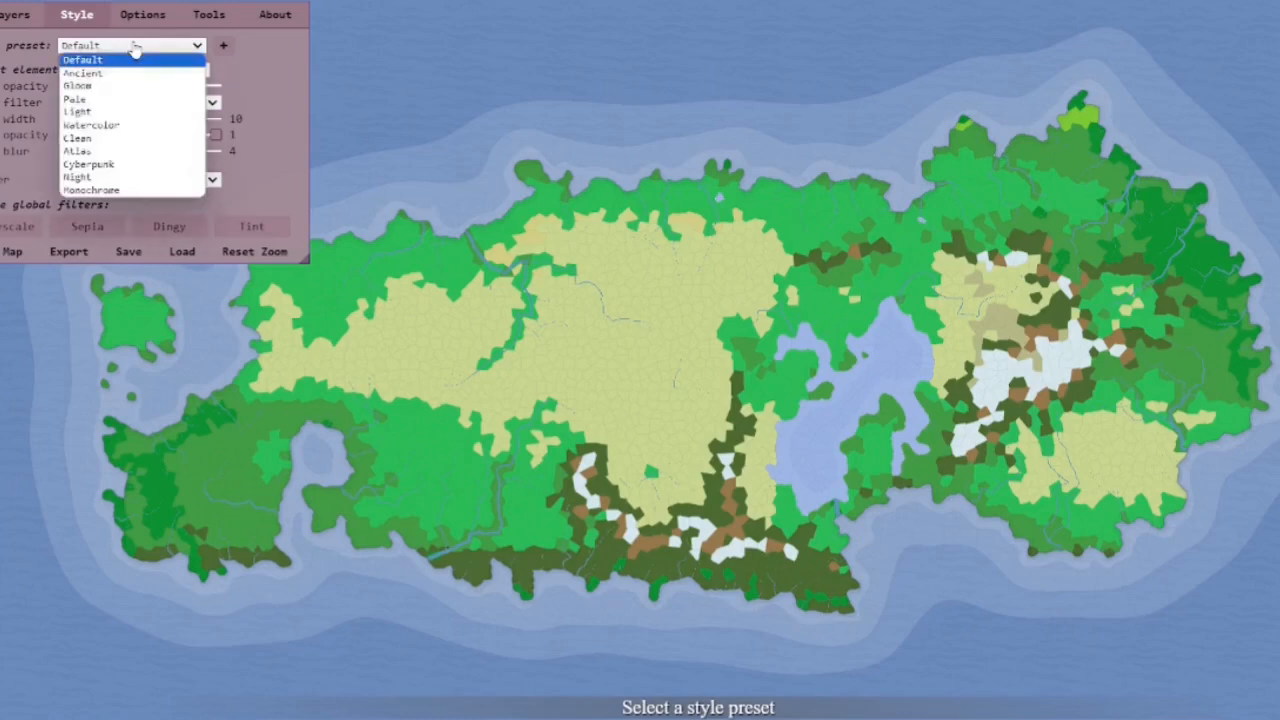
left_click(135, 70)
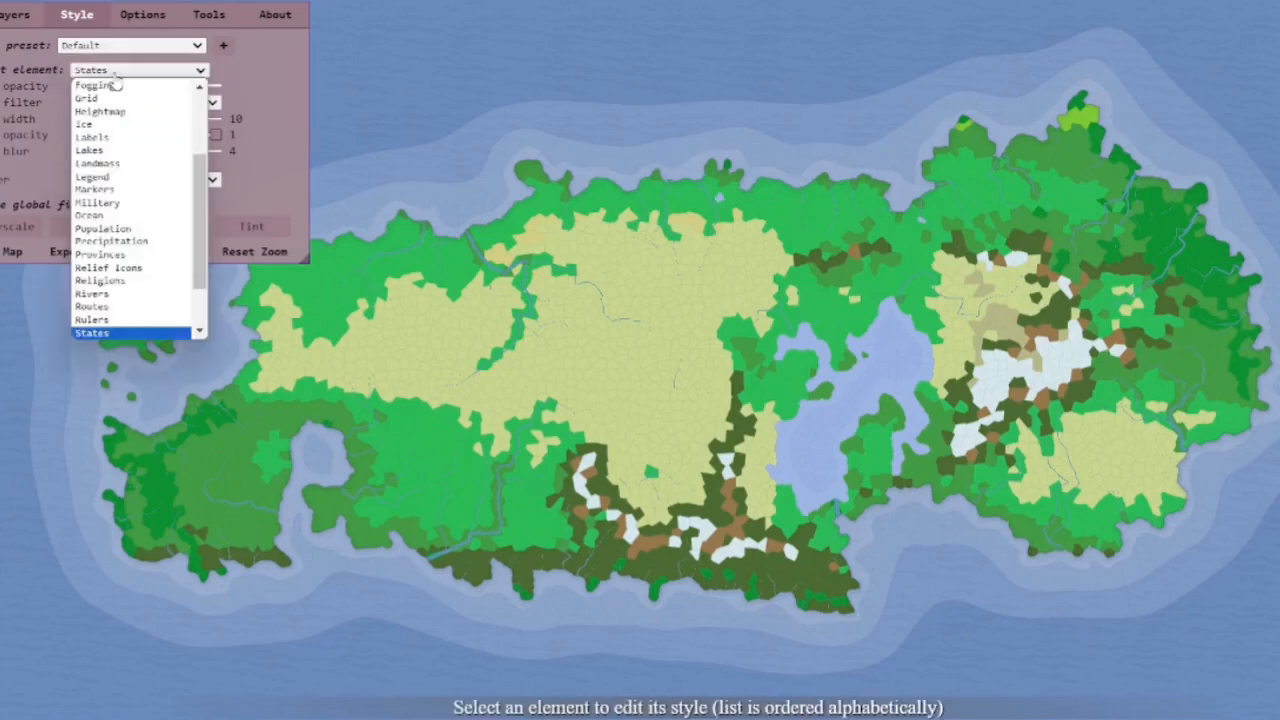
scroll(134, 251, "up", 5)
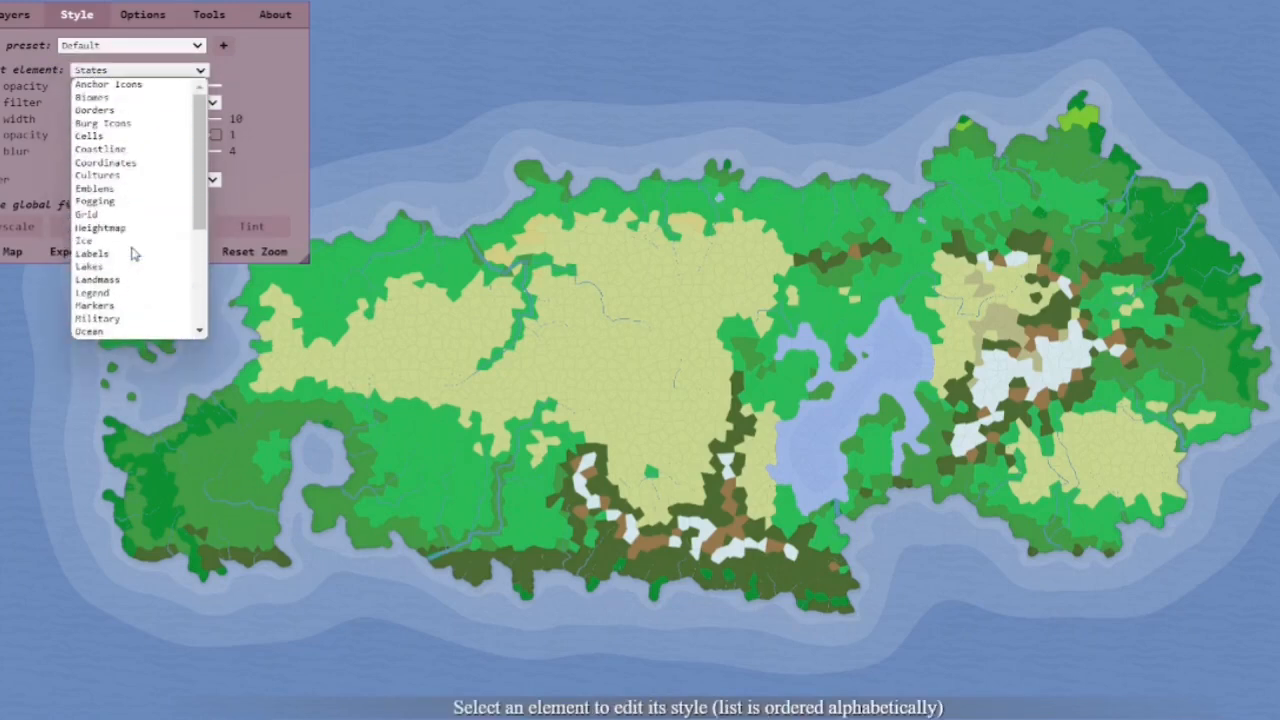
left_click(135, 136)
scroll(541, 421, "up", 5)
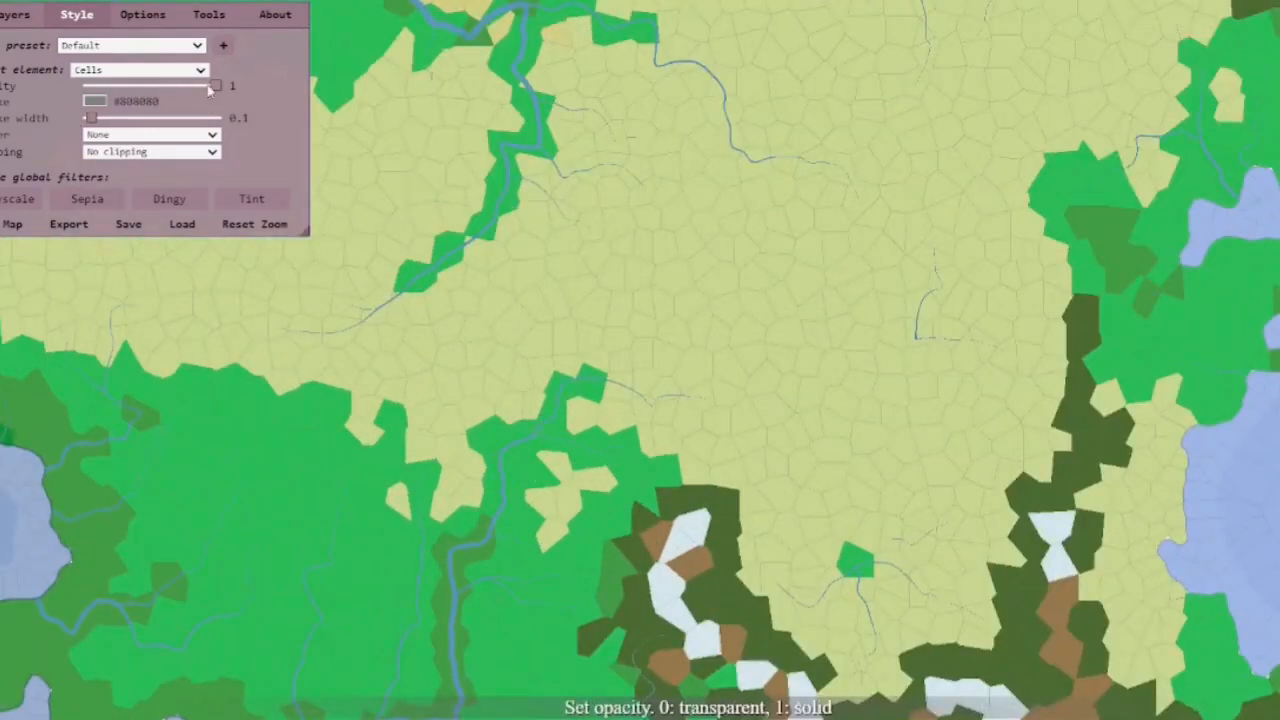
Set the cells' stroke colour to black (#000000) and stroke width to about 0.71
left_click(94, 102)
left_click_drag(120, 188, 27, 331)
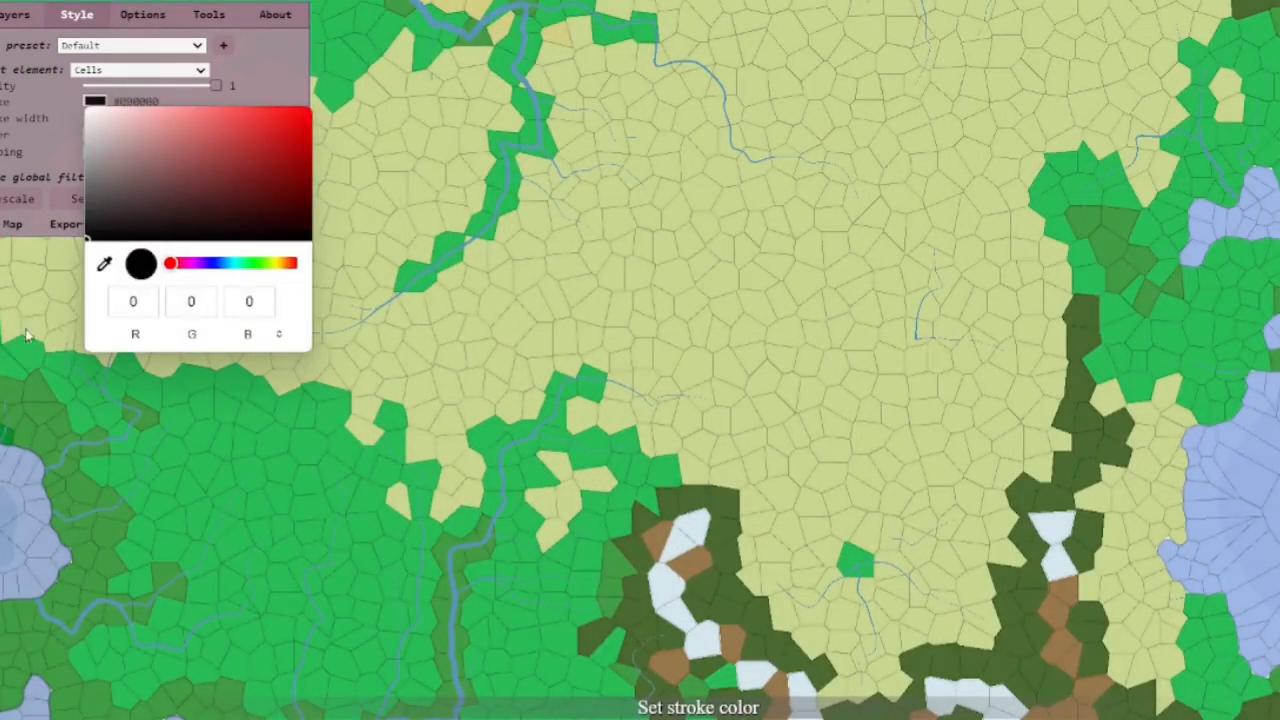
left_click(36, 137)
mouse_move(90, 120)
left_mouse_down()
mouse_move(157, 125)
mouse_move(107, 120)
left_mouse_up()
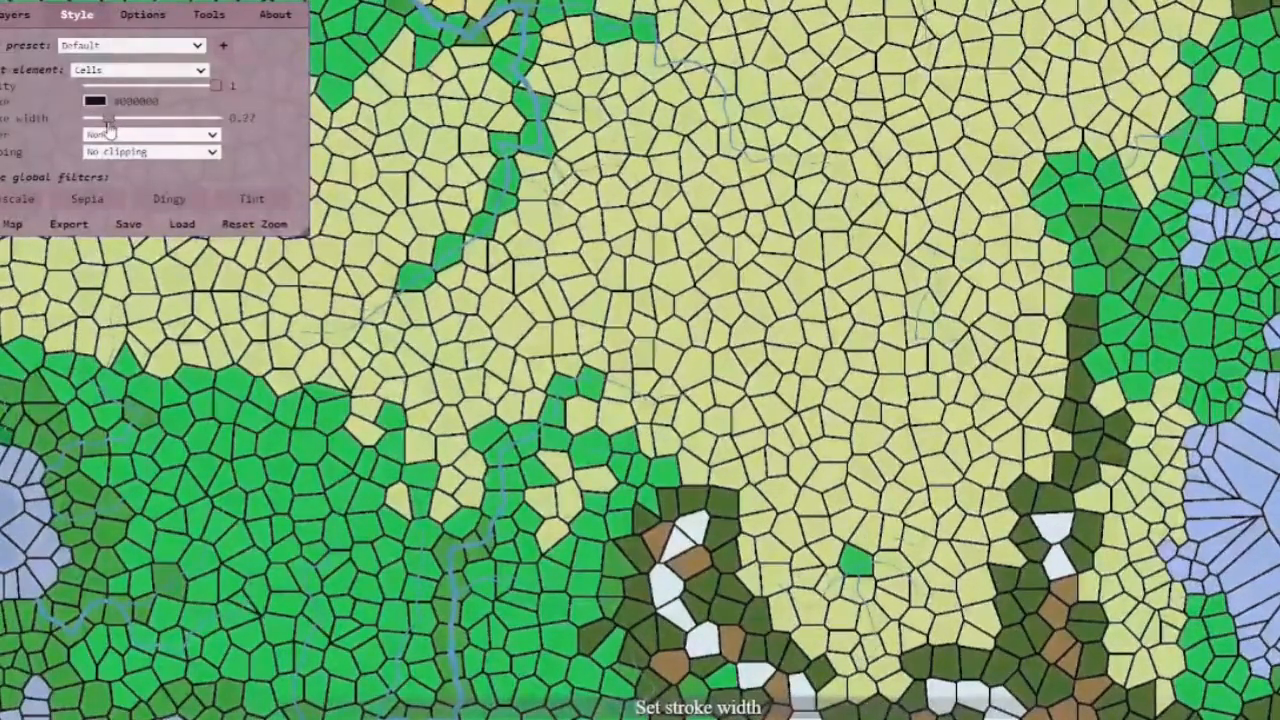
scroll(418, 224, "up", 5)
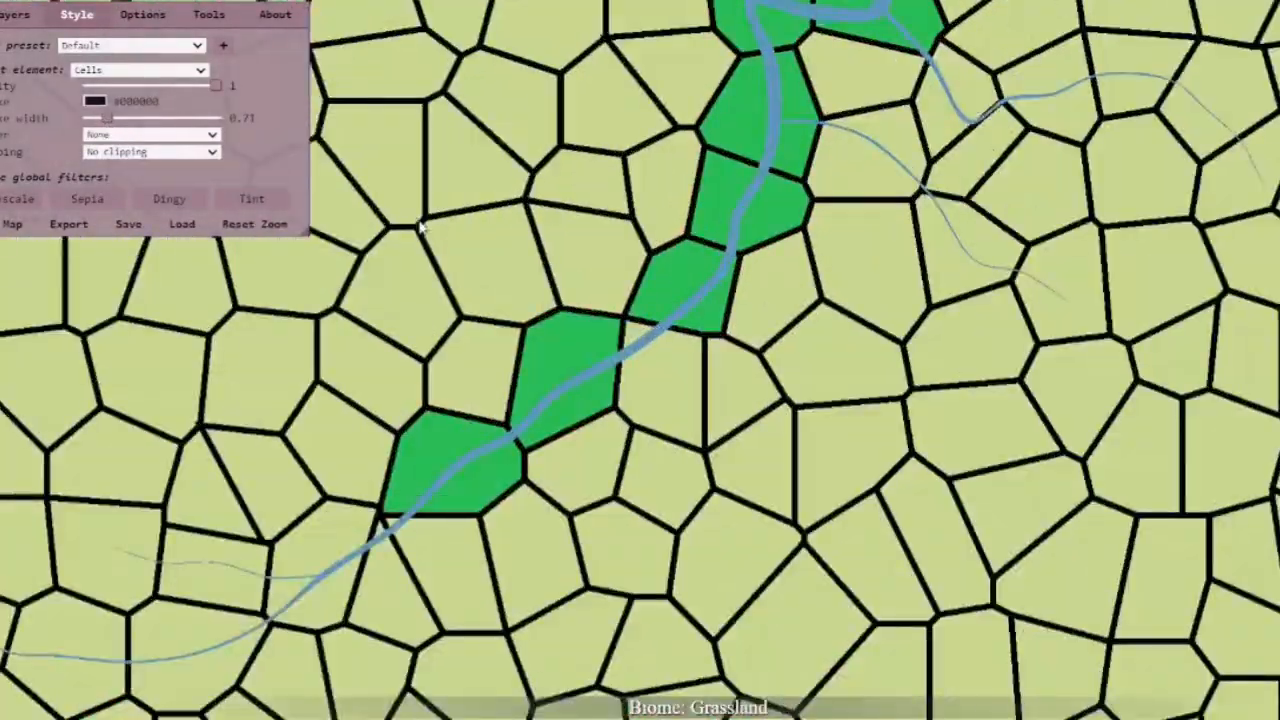
scroll(418, 224, "down", 5)
Set the cells' clipping to Clip water
left_click(150, 151)
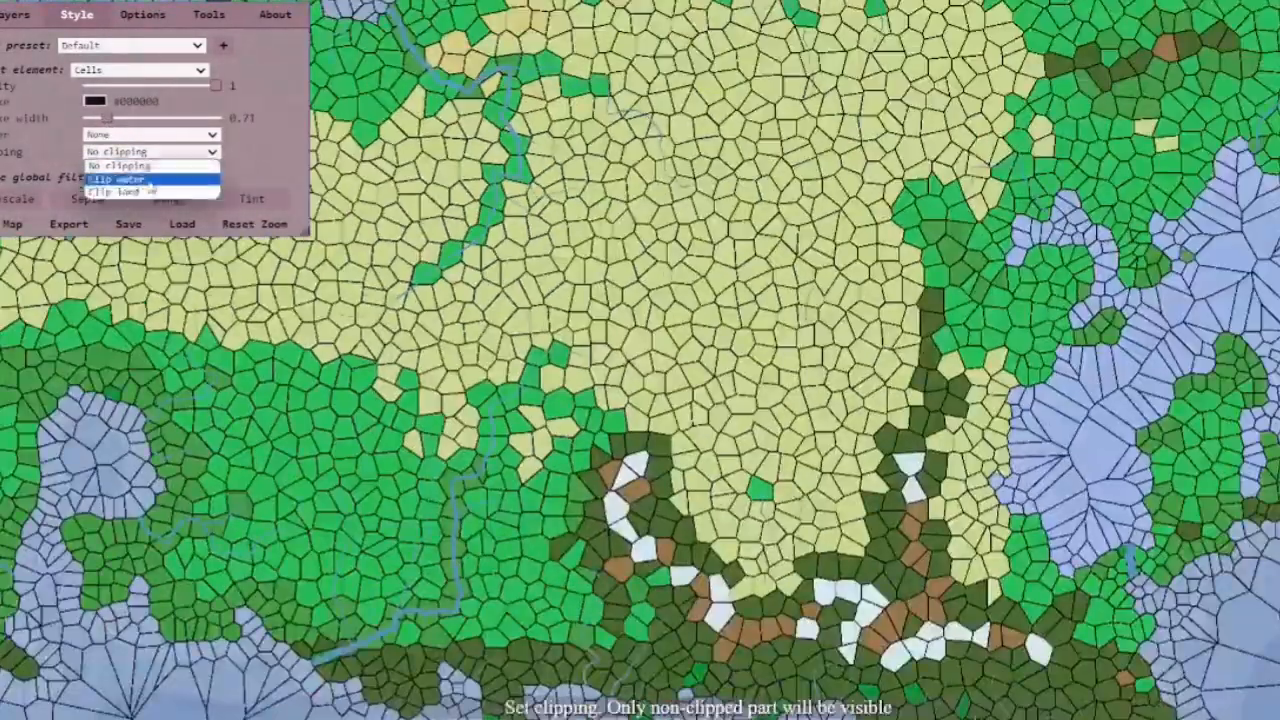
left_click(150, 179)
scroll(520, 396, "up", 5)
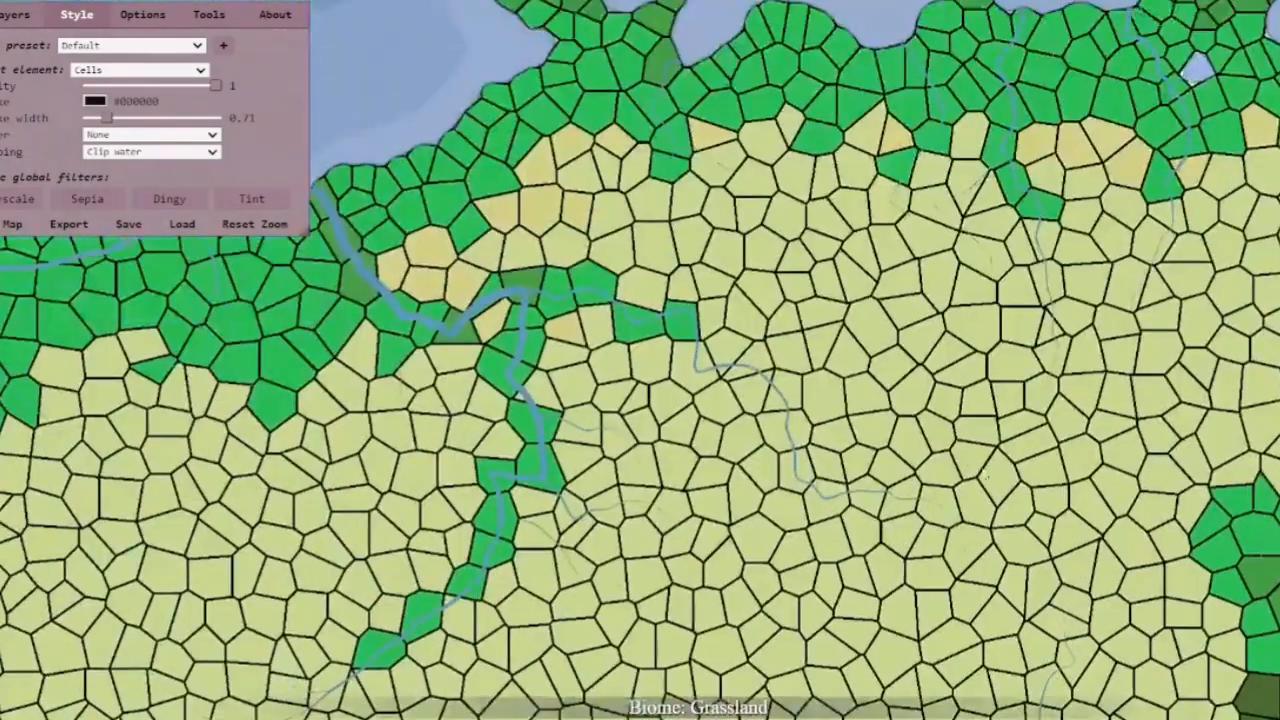
left_click_drag(561, 234, 645, 411)
scroll(557, 300, "up", 10)
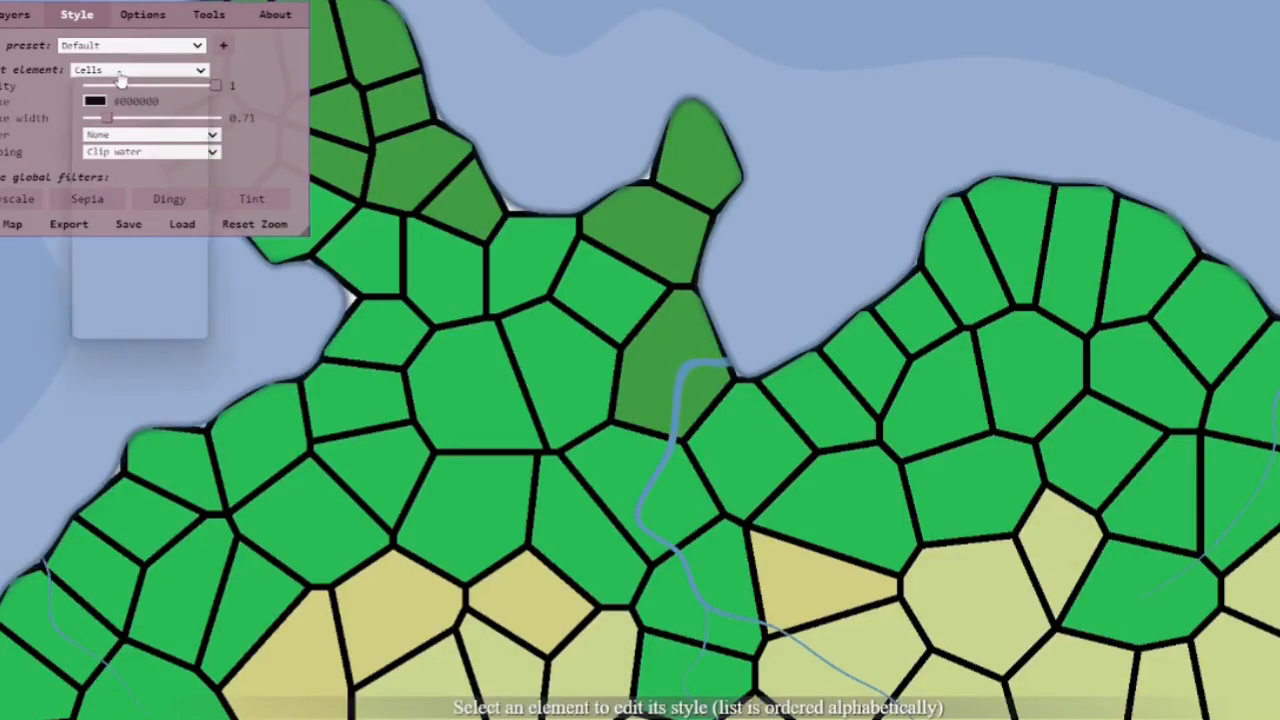
Switch the element to Ocean, set its outline layers to No outline and its pattern to No pattern
left_click(116, 74)
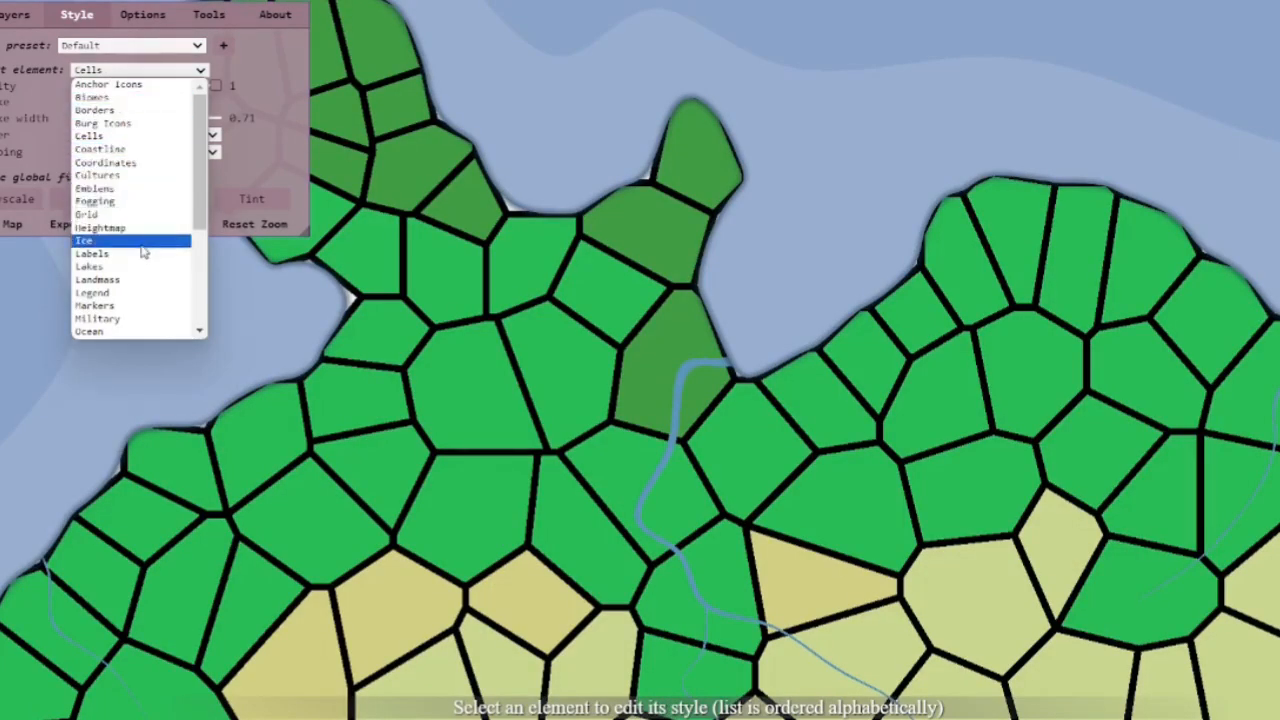
left_click(117, 331)
left_click(138, 120)
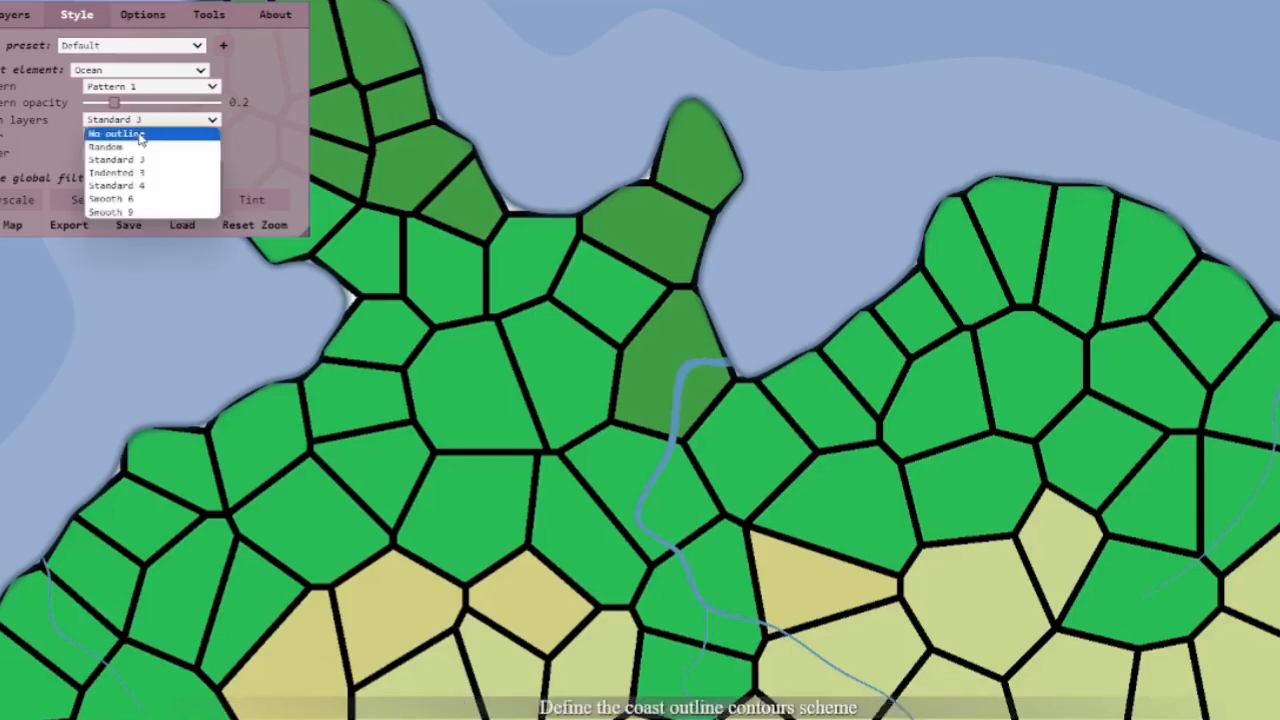
left_click(140, 137)
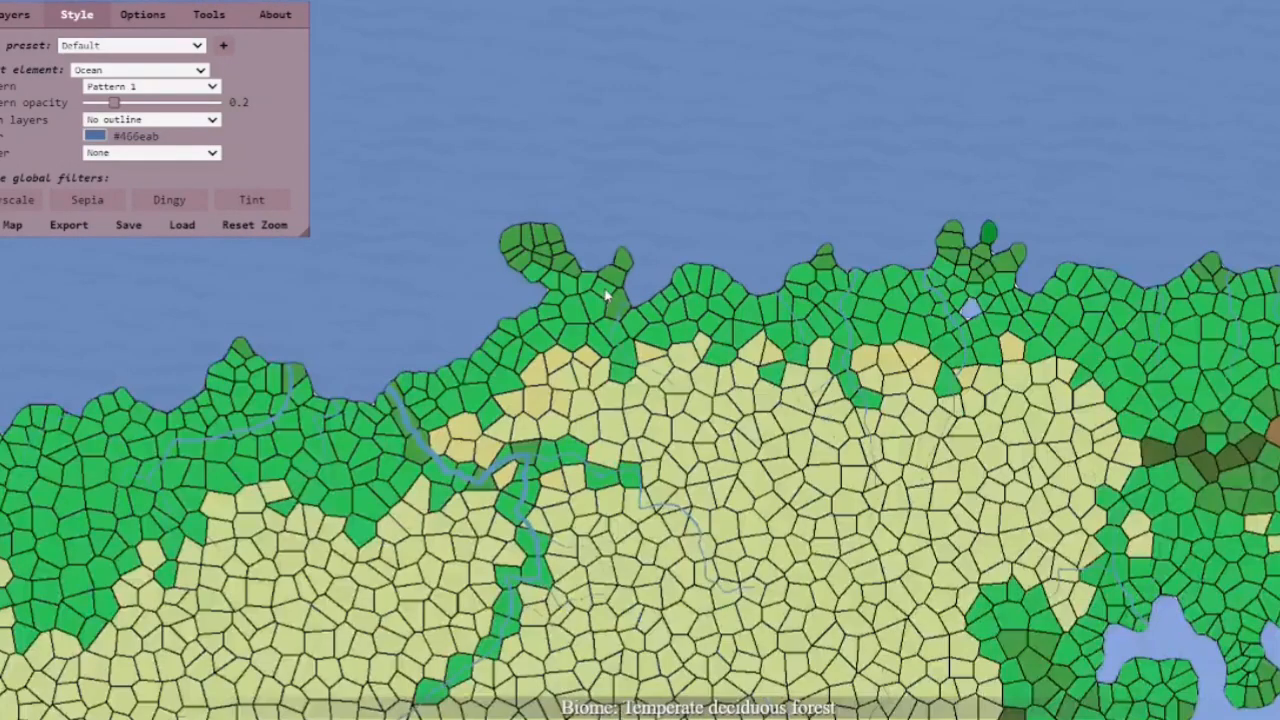
scroll(611, 295, "down", 5)
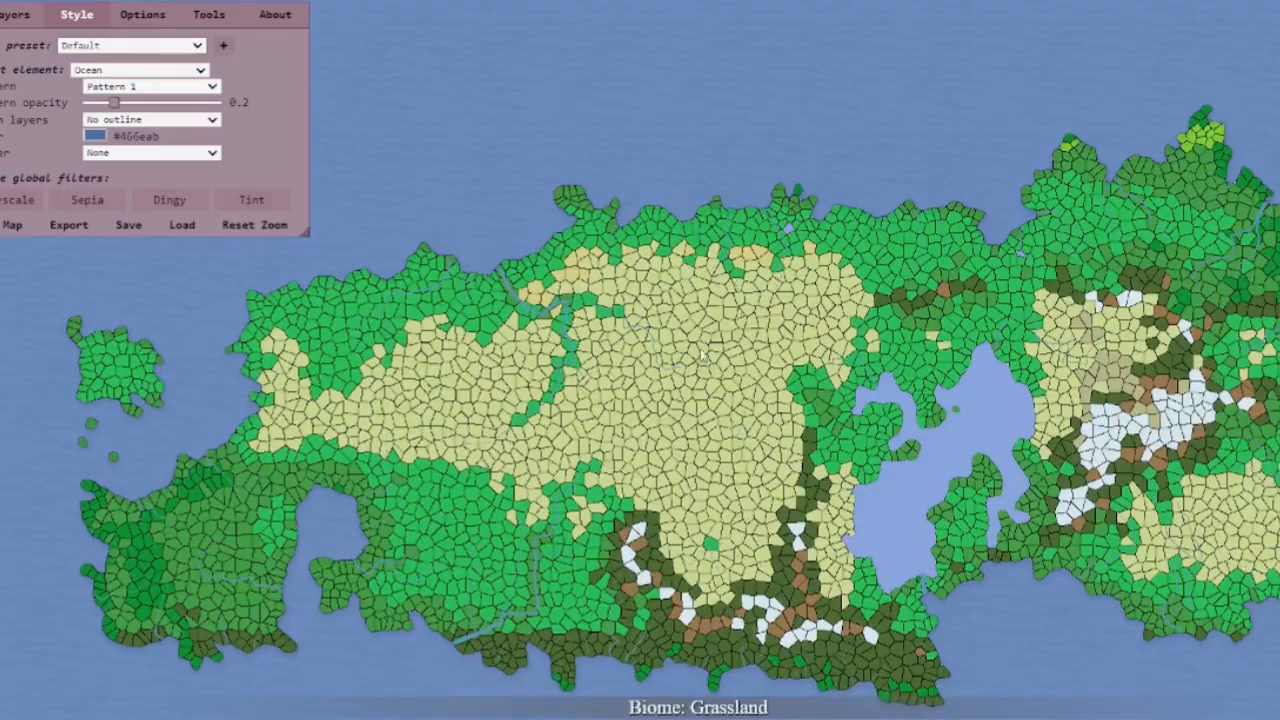
scroll(541, 364, "up", 3)
scroll(642, 236, "up", 3)
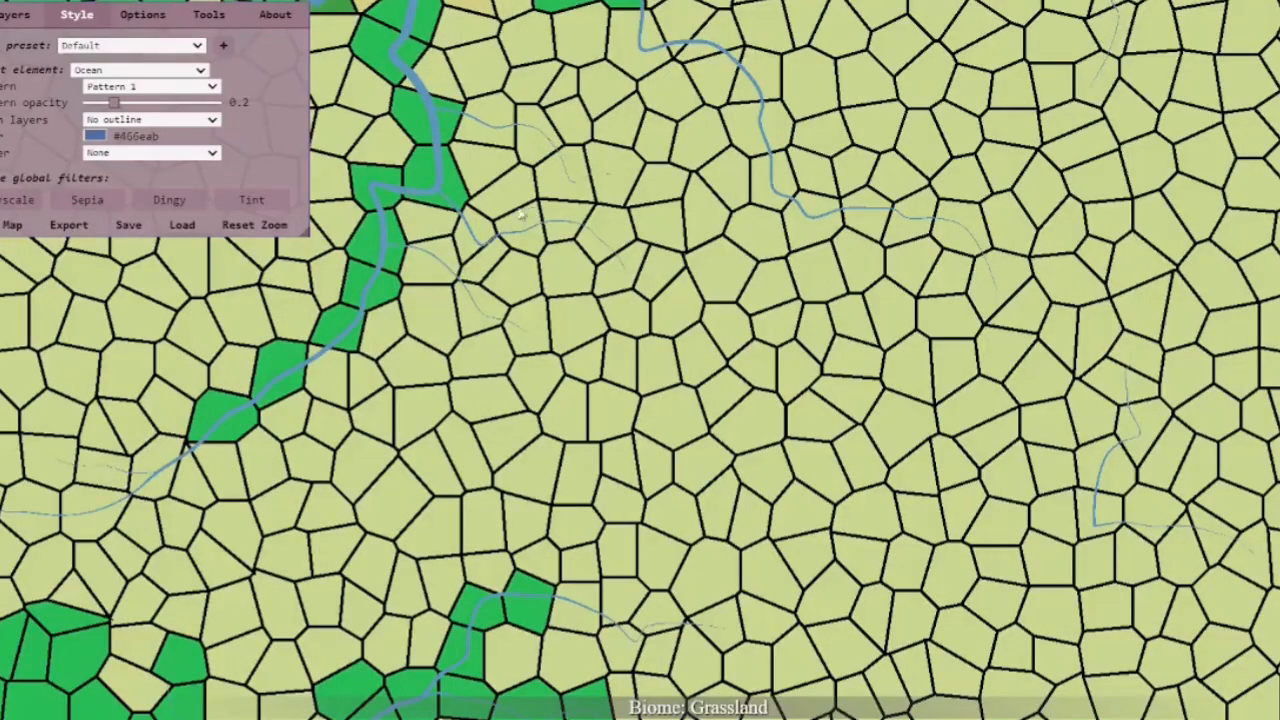
scroll(495, 222, "down", 4)
left_click(145, 87)
left_click(131, 103)
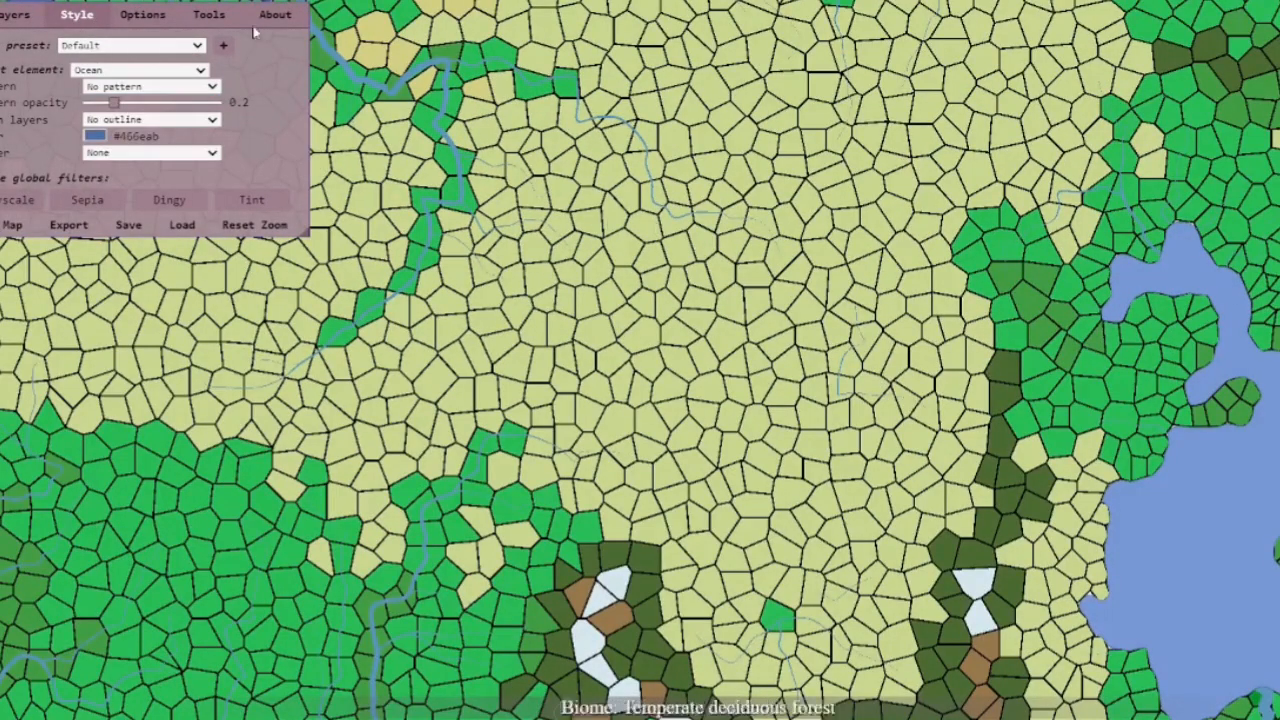
Switch the element to Coastline and raise its opacity to 1
left_click(103, 84)
scroll(434, 124, "up", 2)
scroll(434, 124, "down", 4)
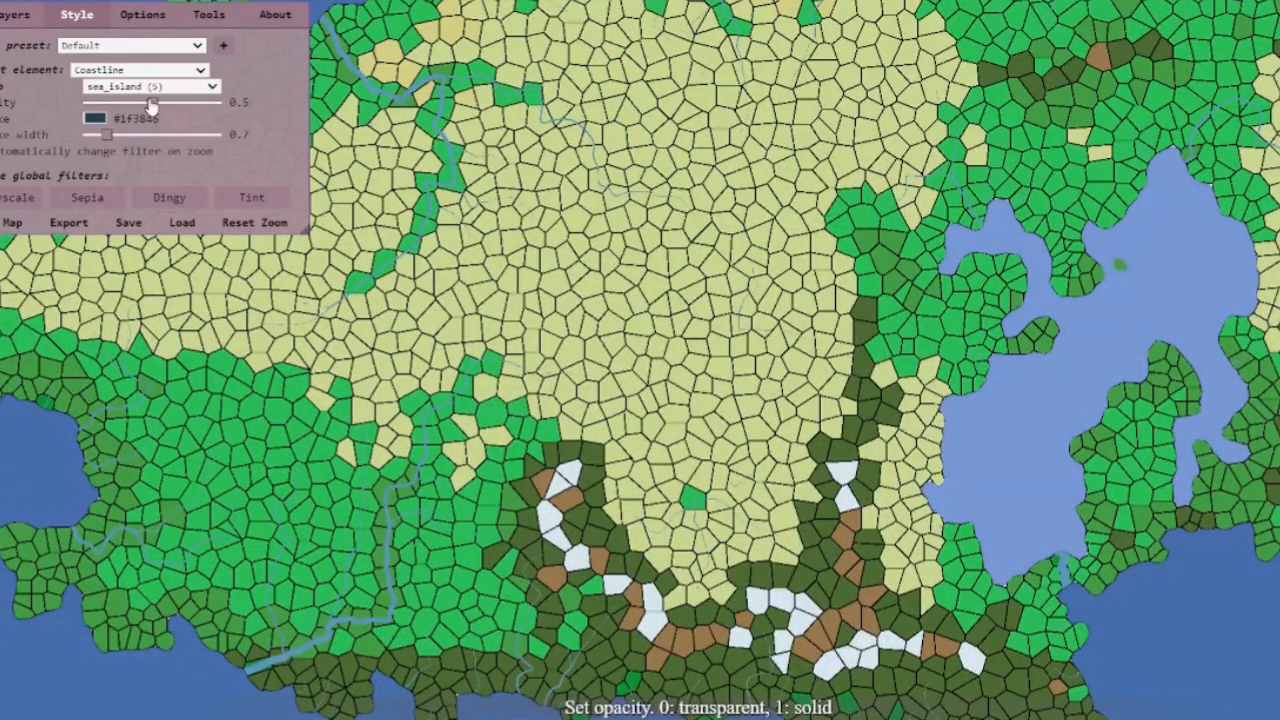
left_click_drag(151, 104, 272, 104)
Set the coastline stroke colour to black (#000000) and its stroke width to about 0.95
left_click(95, 119)
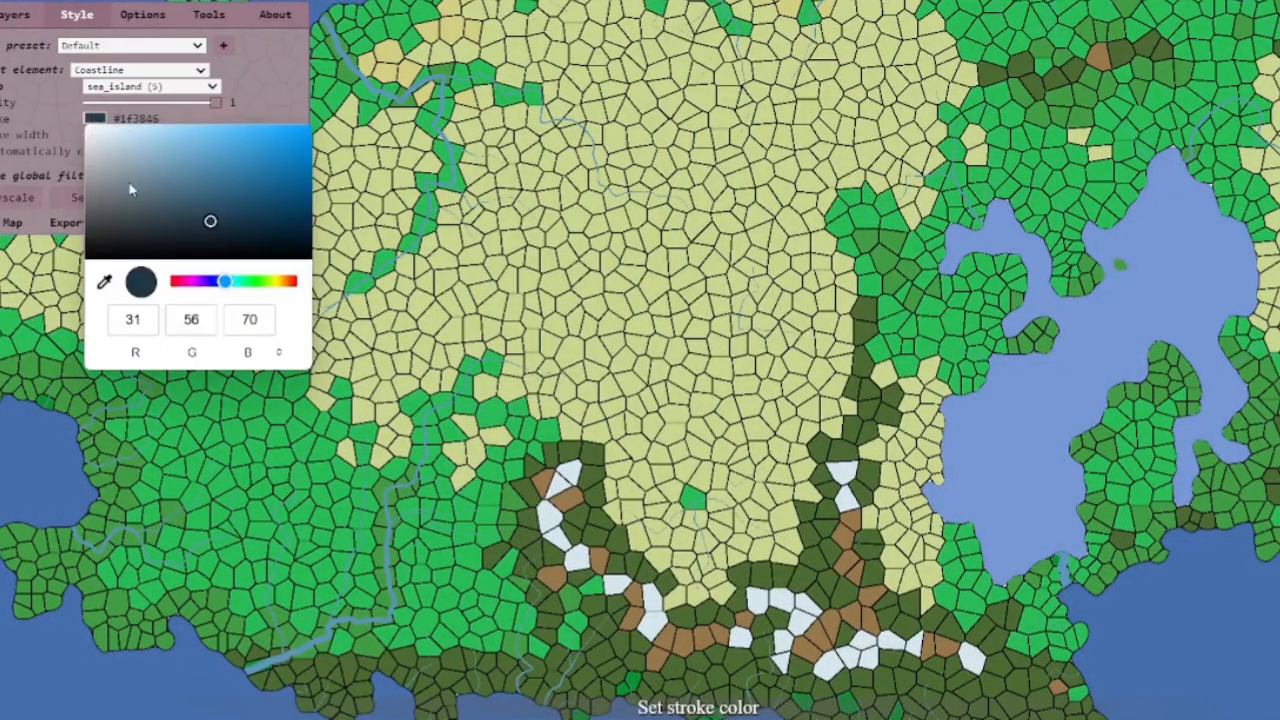
left_click_drag(131, 190, 60, 312)
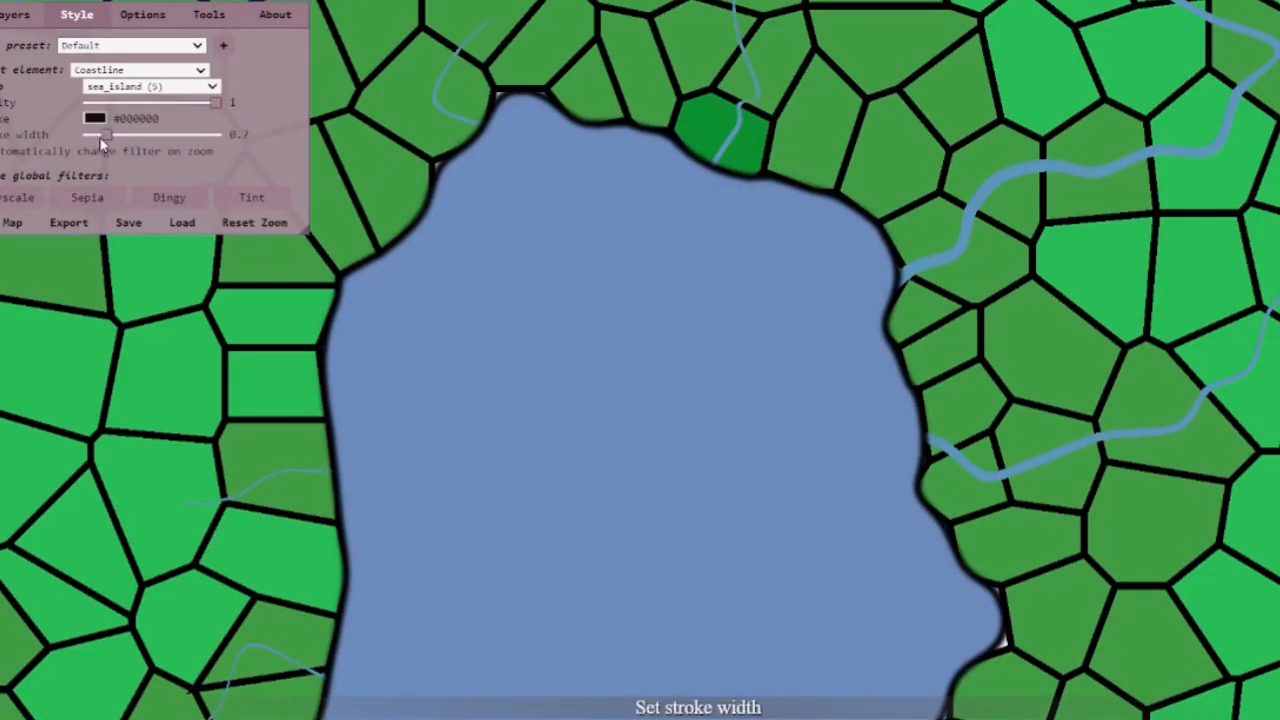
left_click_drag(108, 146, 113, 145)
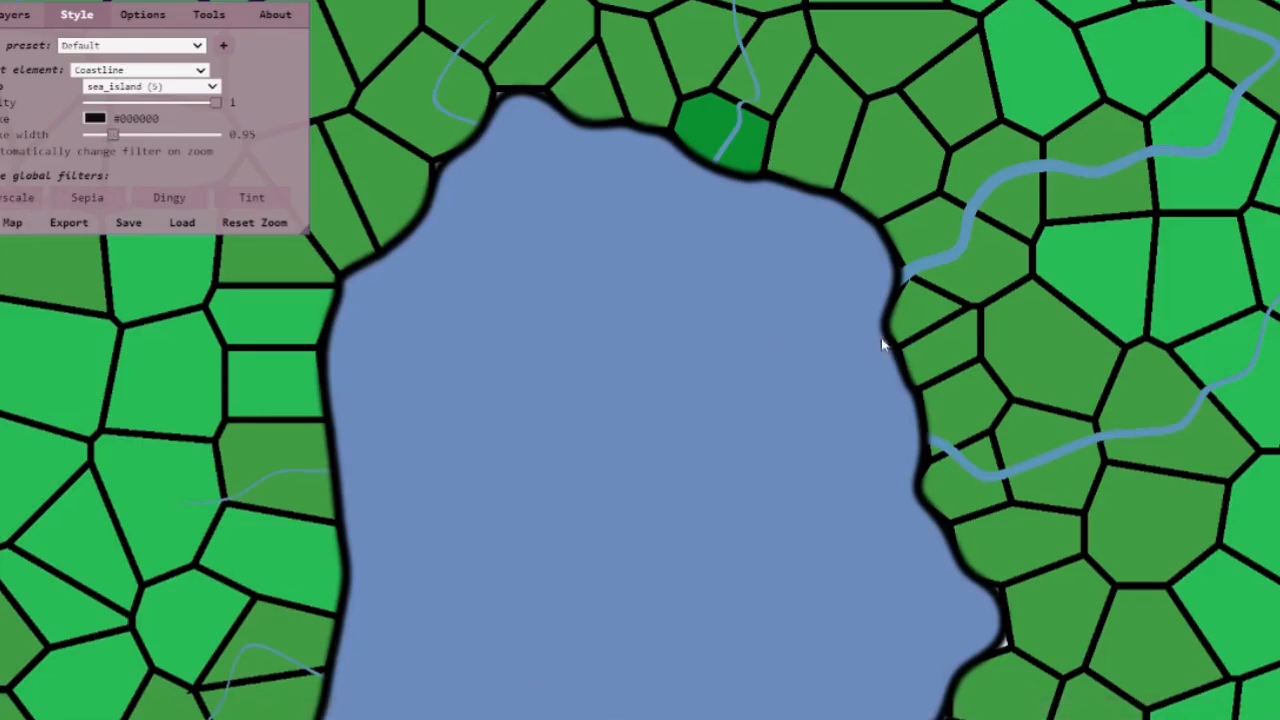
Switch the coastline group being styled to lake_island (1)
scroll(766, 294, "down", 5)
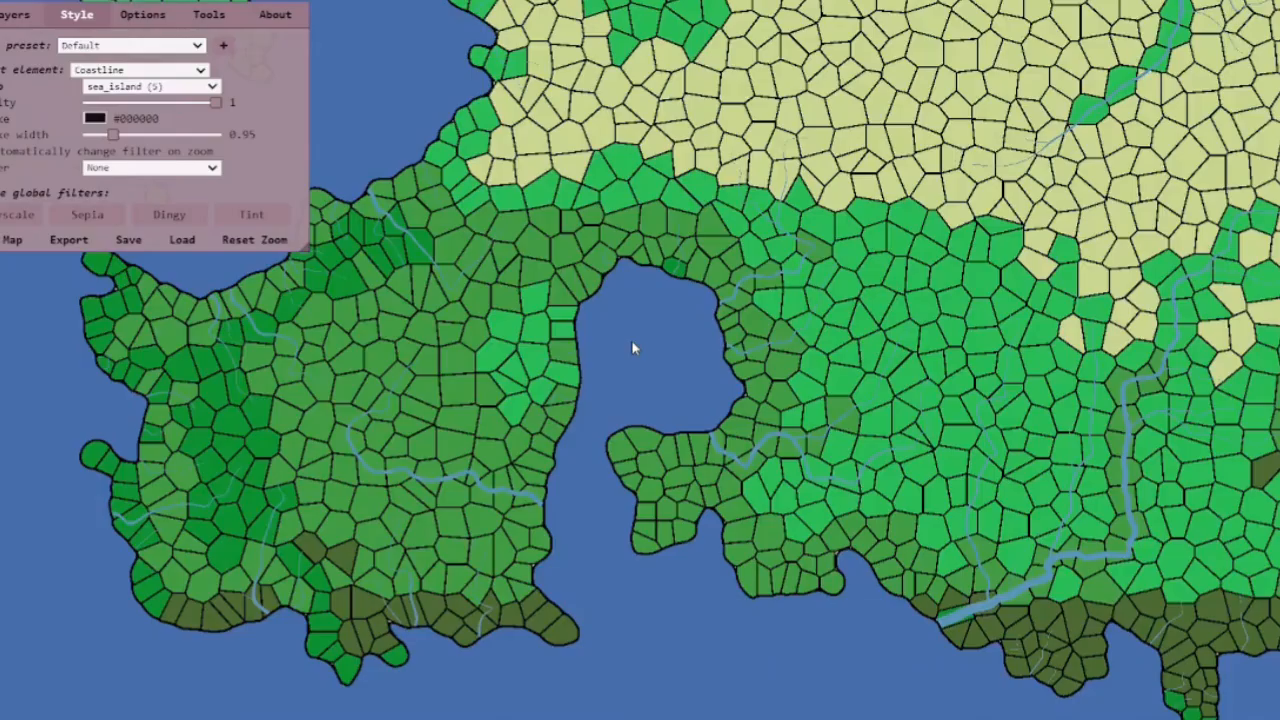
scroll(634, 349, "up", 5)
scroll(500, 180, "up", 3)
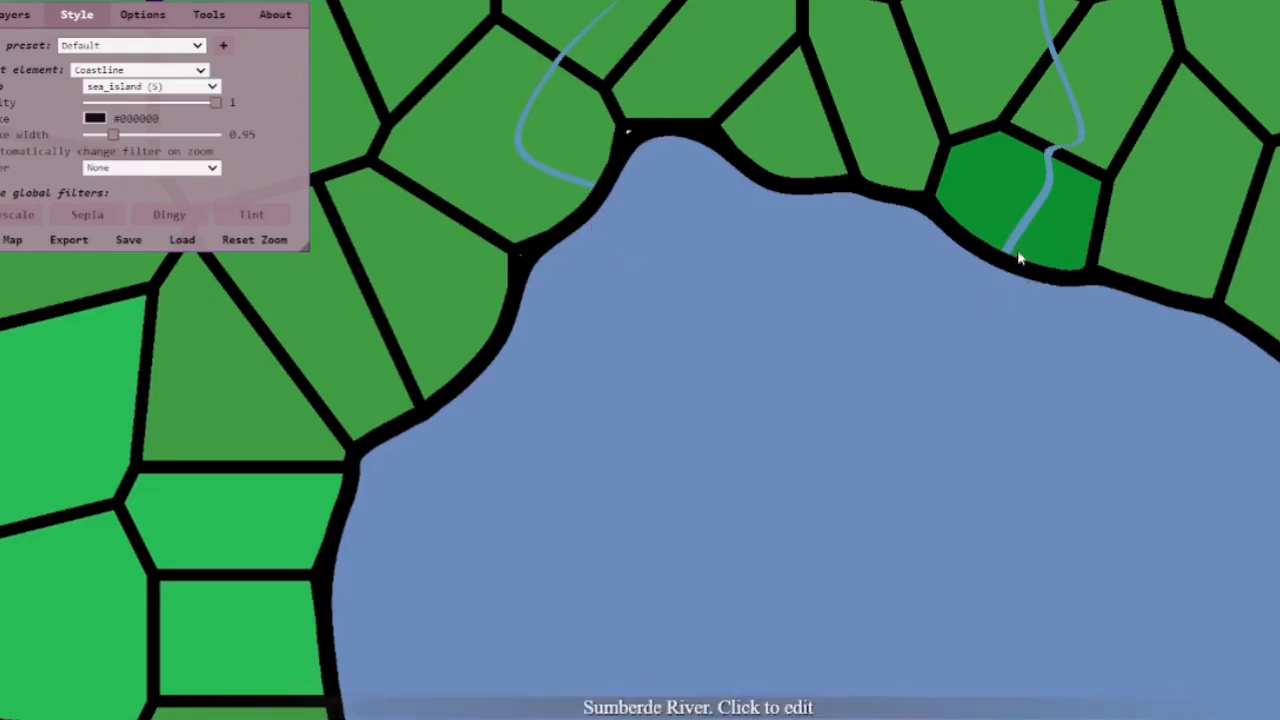
scroll(1020, 260, "down", 10)
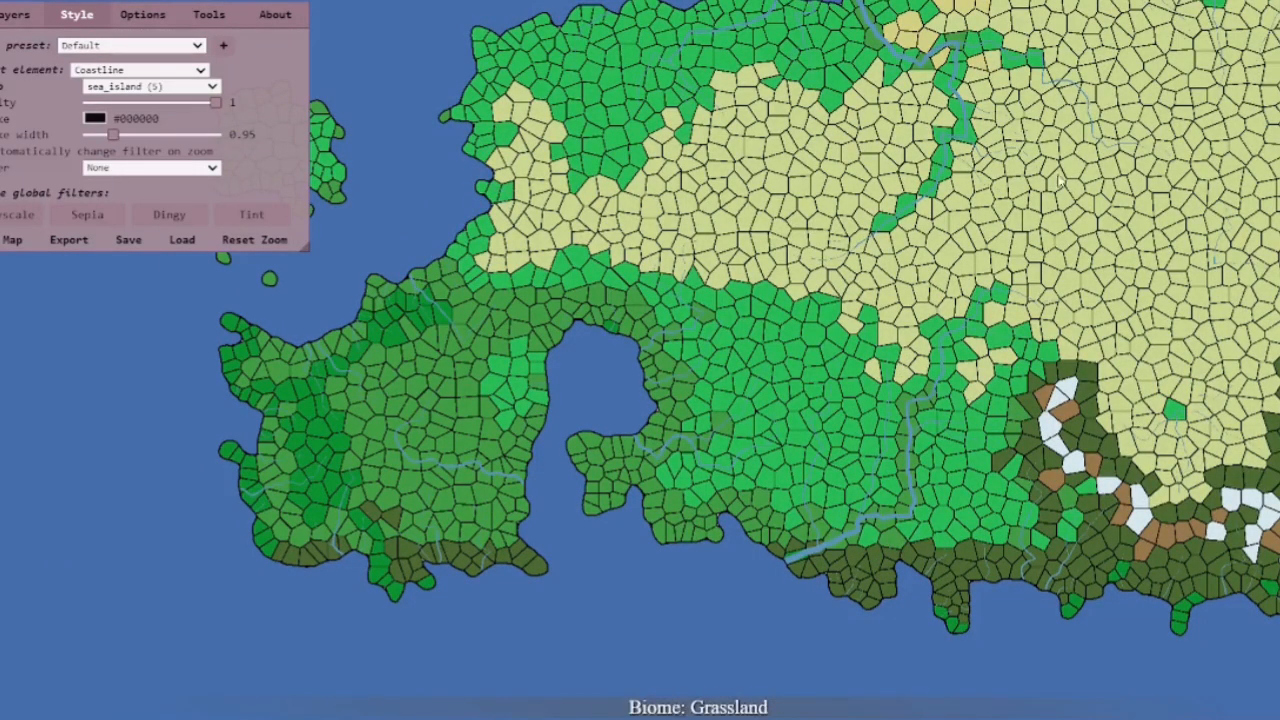
left_click_drag(1062, 181, 788, 220)
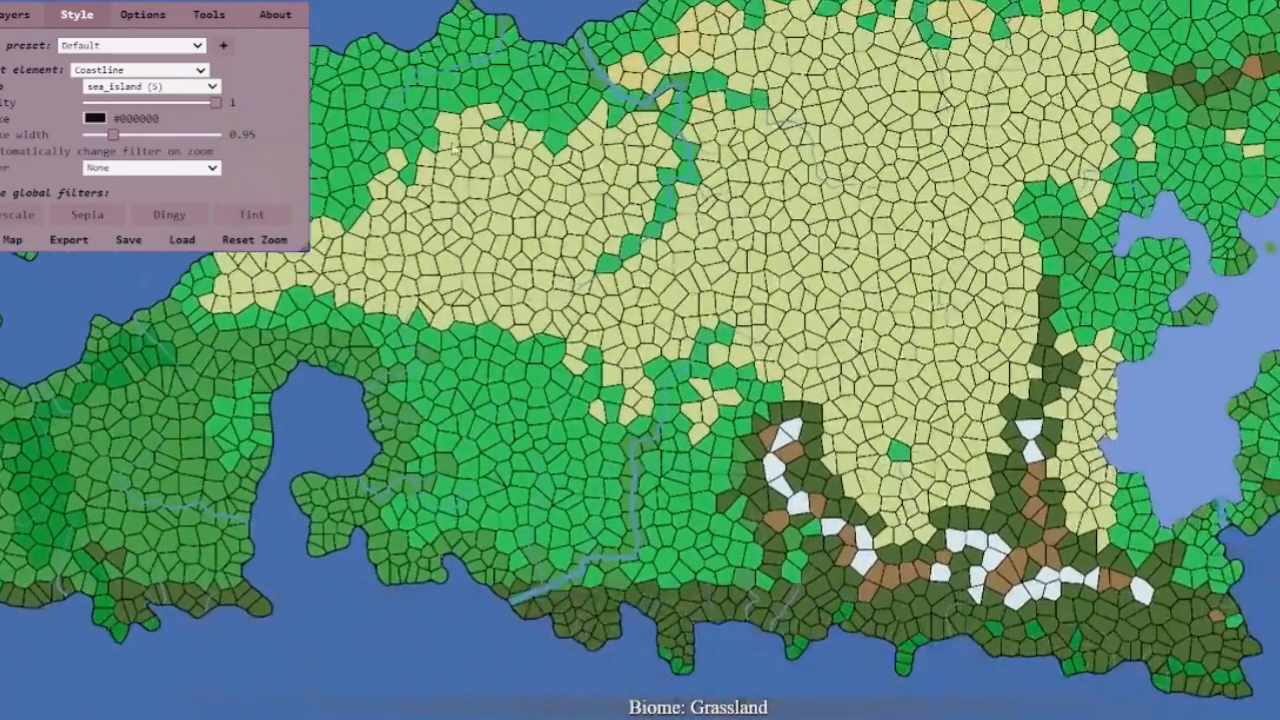
left_click_drag(955, 300, 734, 199)
scroll(734, 200, "up", 5)
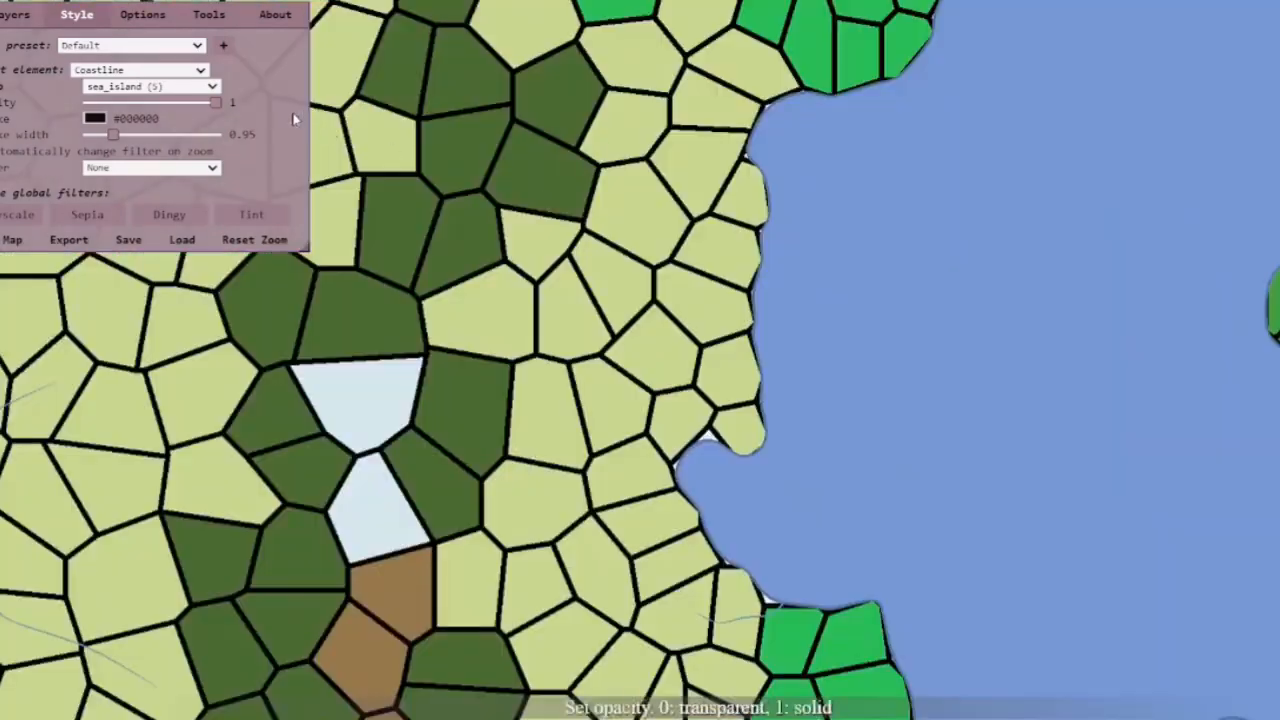
left_click(145, 87)
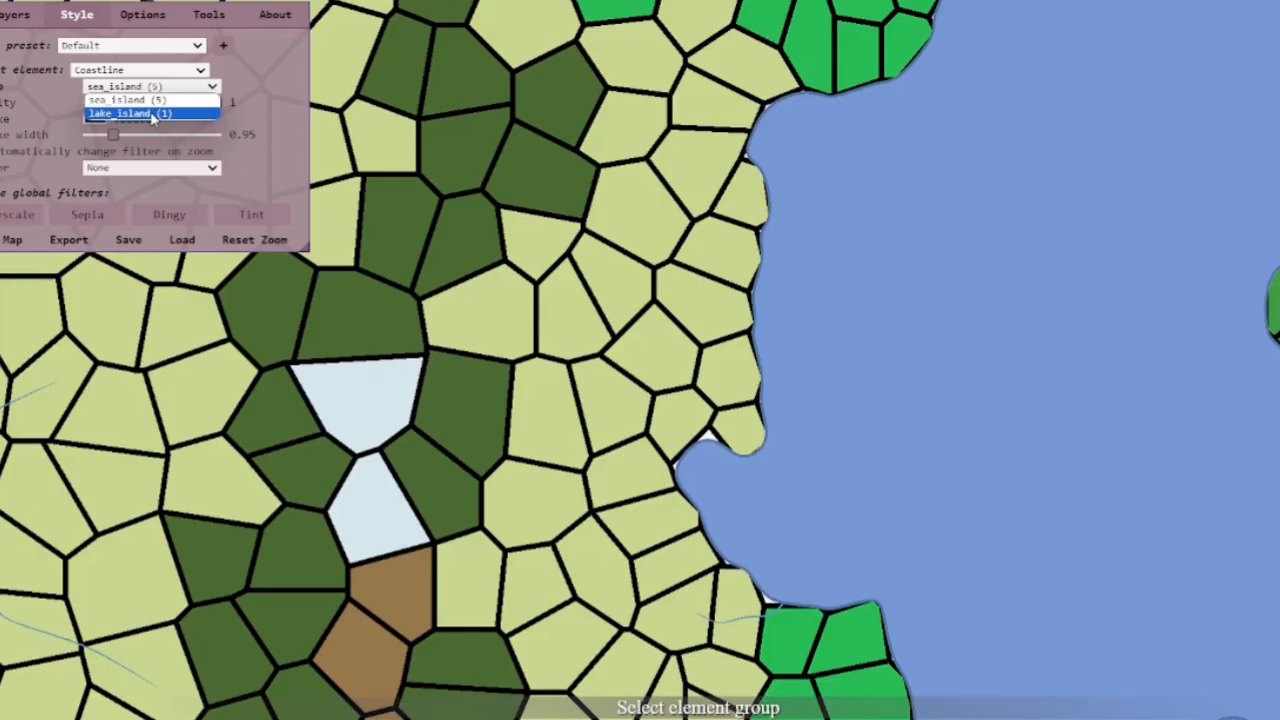
left_click(151, 115)
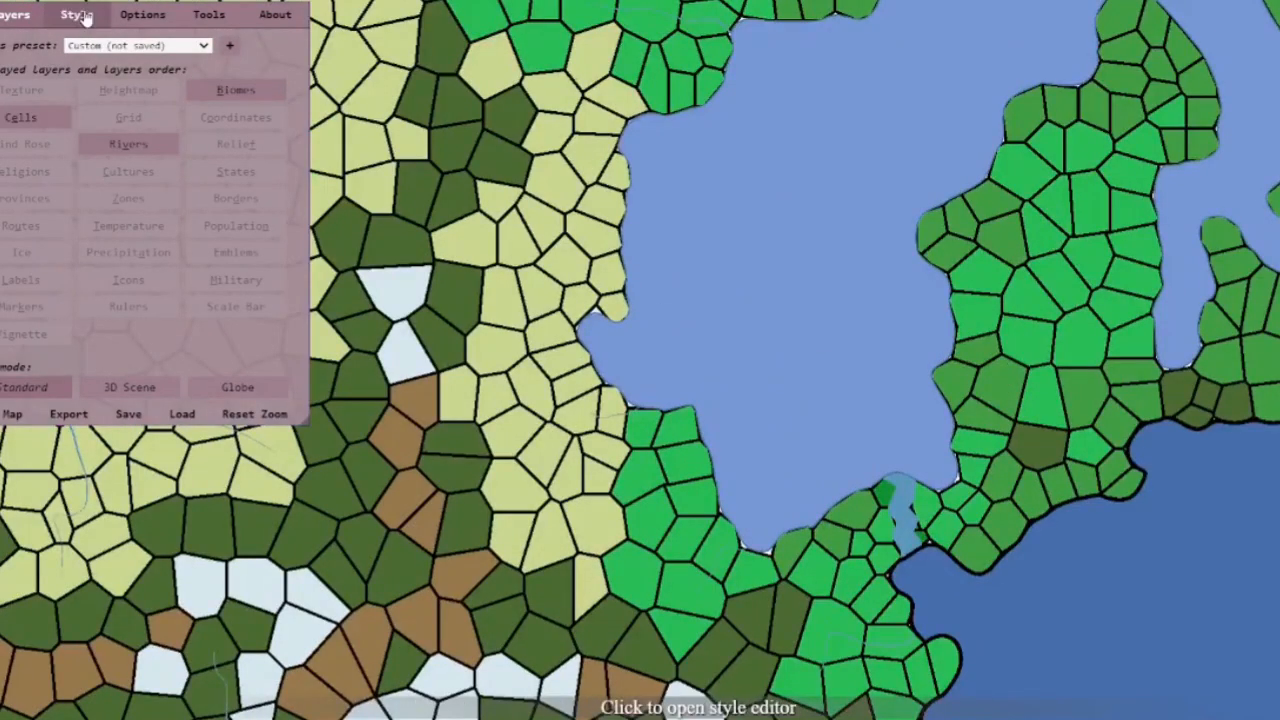
Set the freshwater lakes' stroke width to about 0.77 and their stroke colour to black (#000000)
left_click(86, 20)
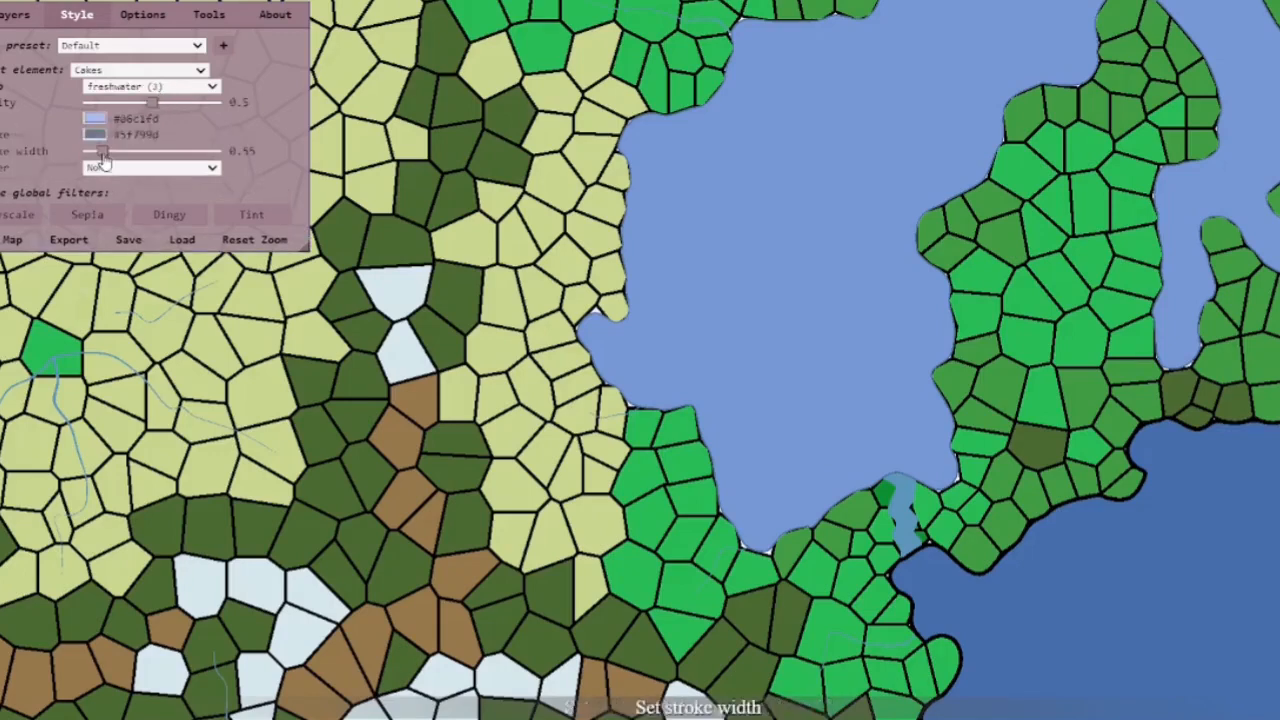
left_click_drag(102, 155, 107, 158)
left_click(94, 134)
left_click_drag(114, 243, 27, 343)
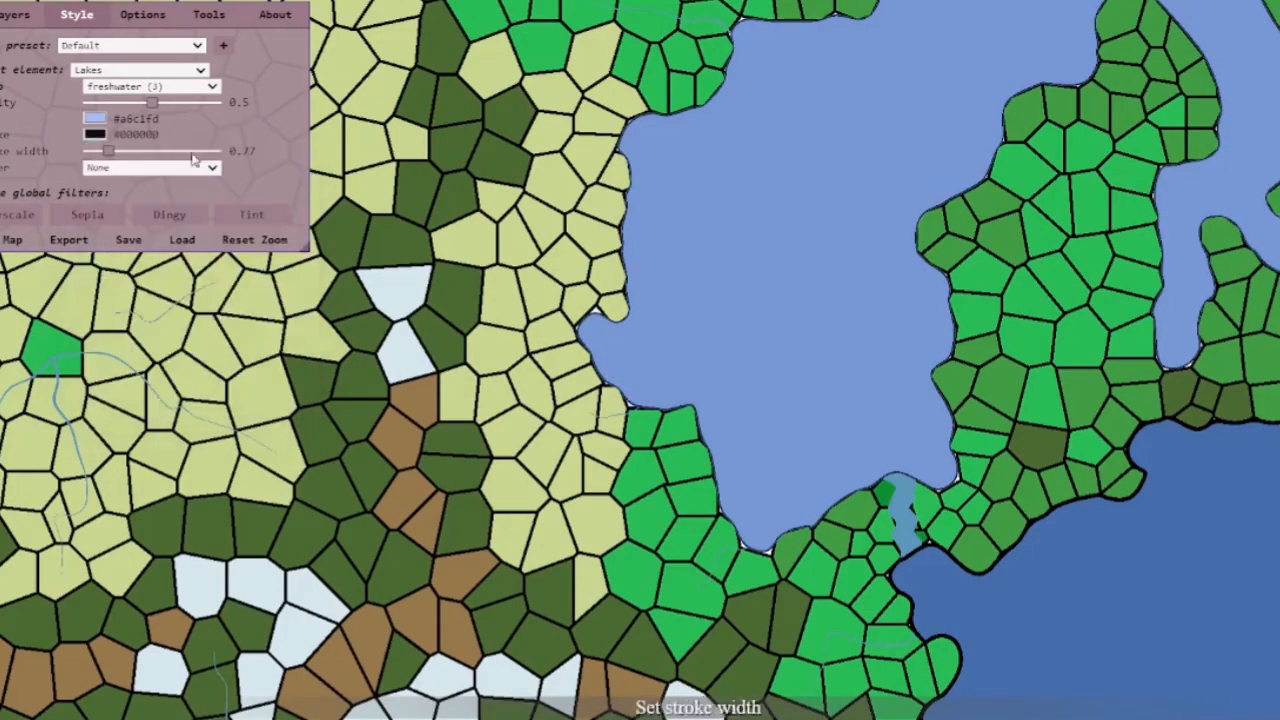
Zoom and pan around the map to inspect the restyled lake outlines
scroll(637, 360, "up", 2)
scroll(663, 192, "down", 3)
scroll(663, 192, "down", 3)
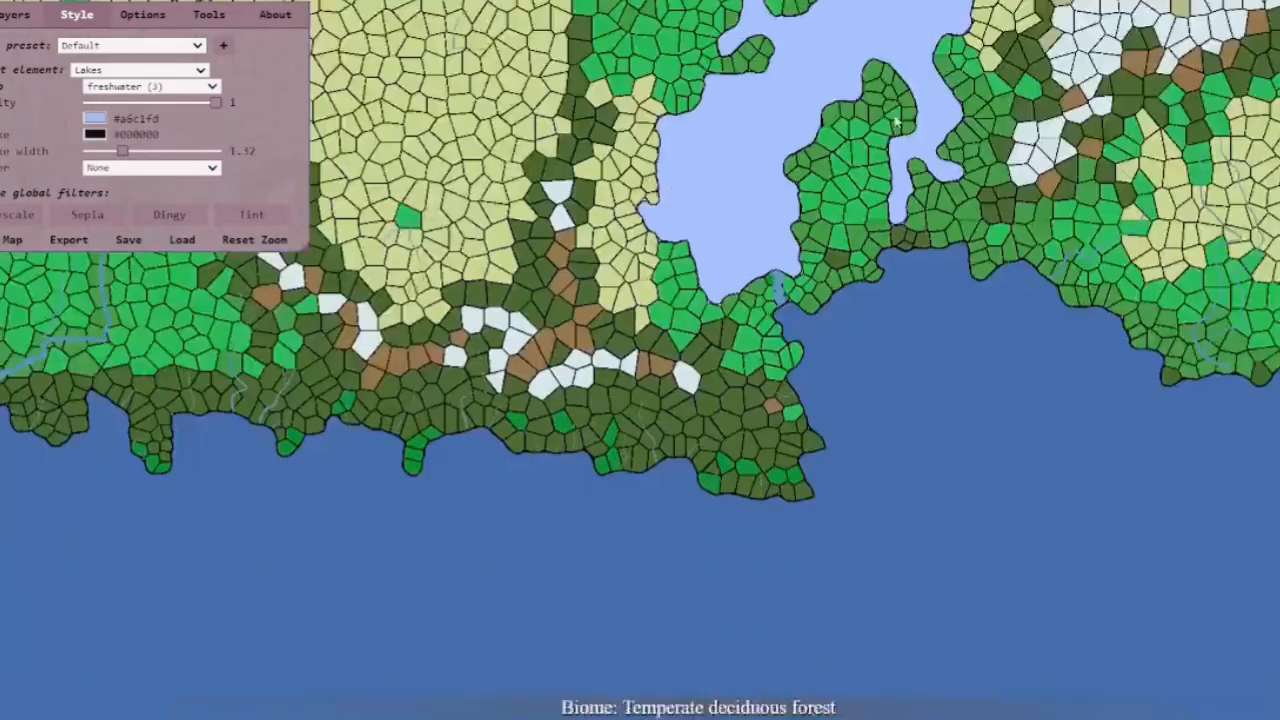
scroll(713, 342, "up", 2)
scroll(709, 354, "down", 1)
left_click_drag(517, 511, 625, 448)
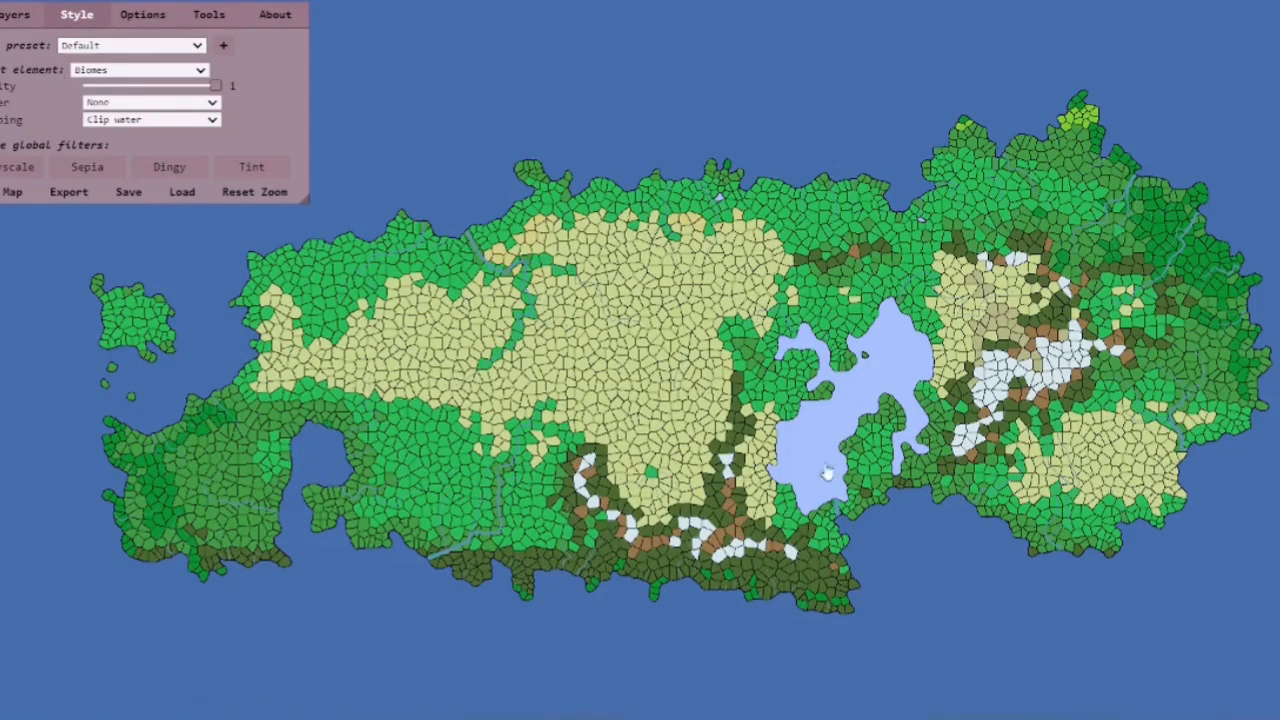
scroll(939, 478, "up", 1)
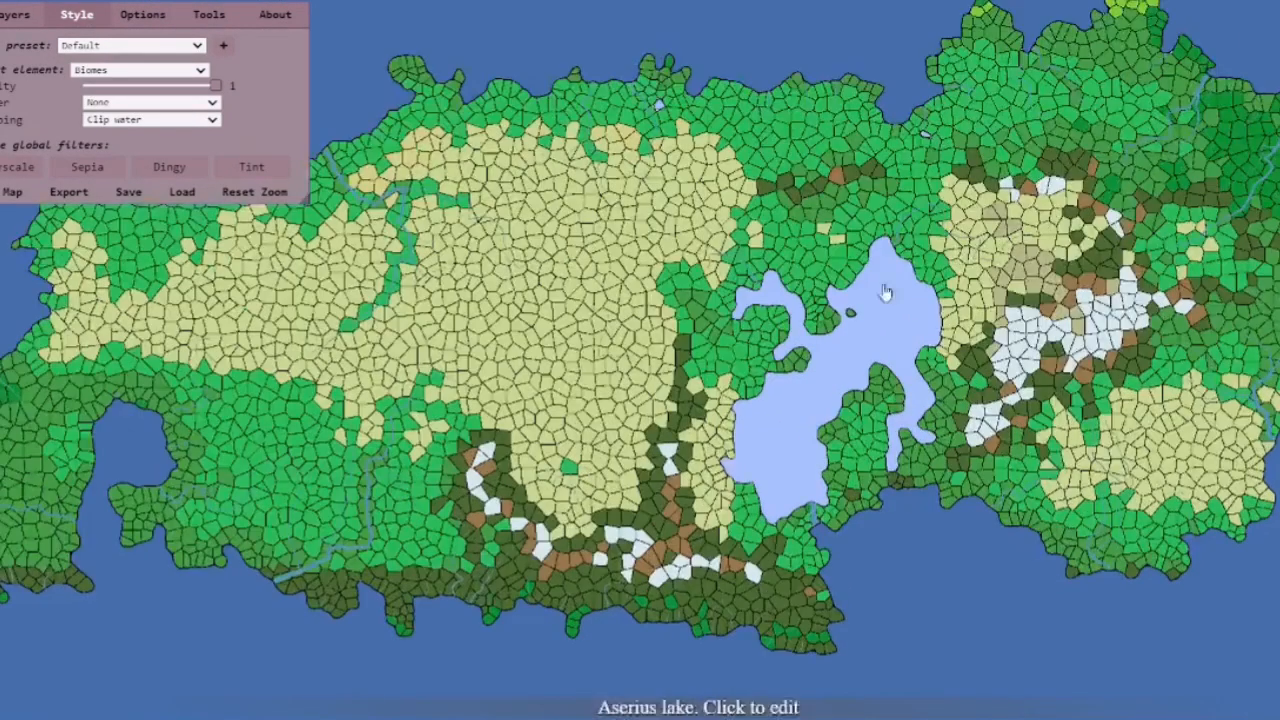
Switch the styled element back to Lakes and set the freshwater lake fill colour to #4a6ab0
left_click(134, 72)
left_click(118, 268)
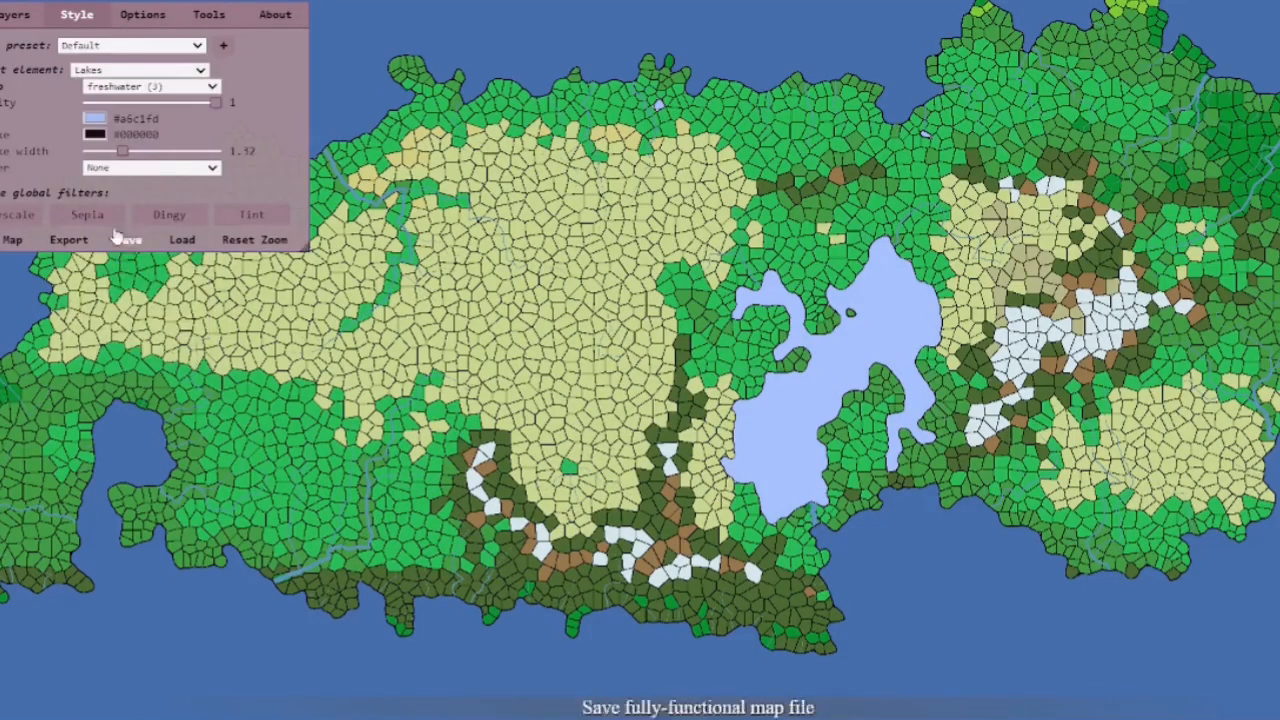
left_click(96, 120)
left_click(224, 172)
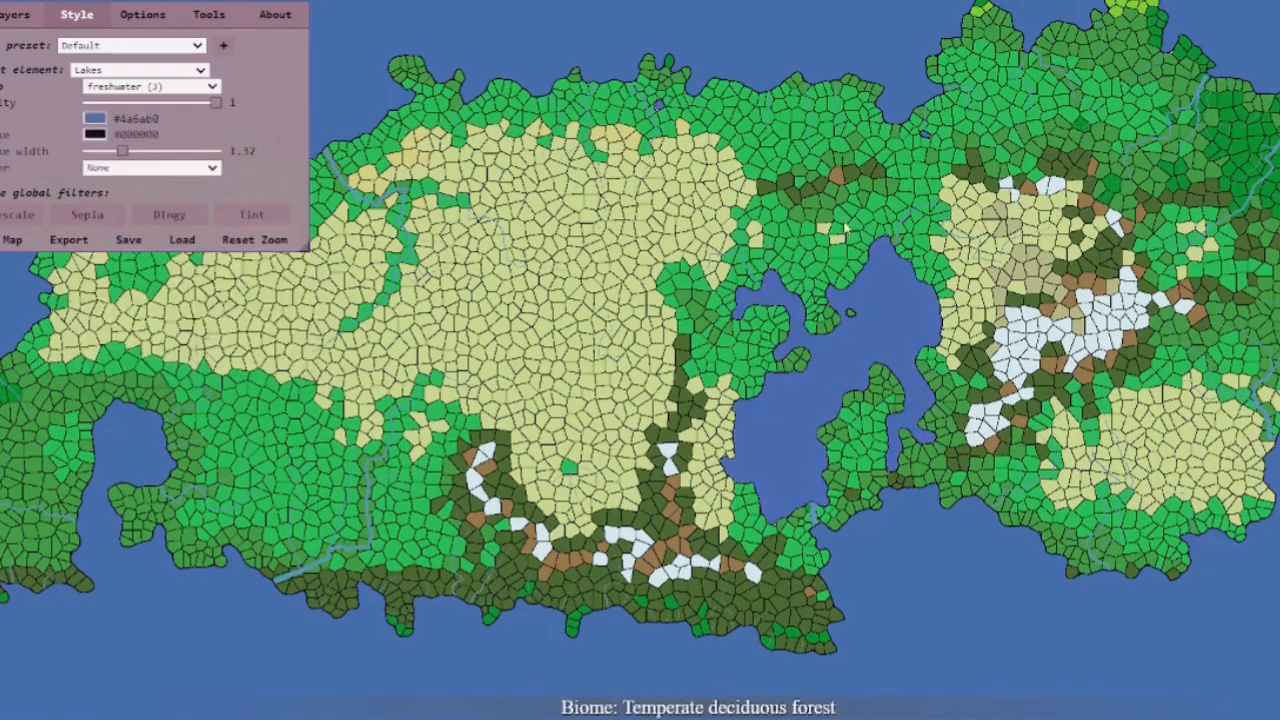
Zoom and pan across the map to examine the restyled lakes, coastline and cell outlines
left_click(140, 71)
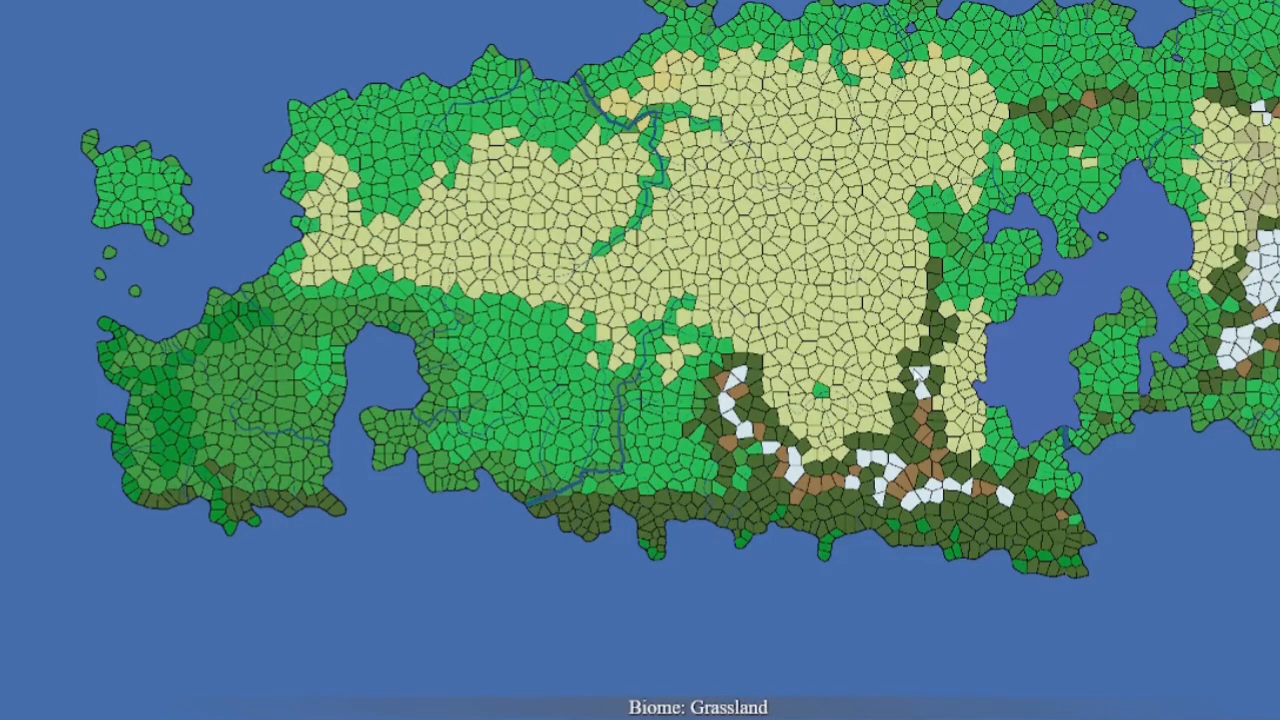
left_click_drag(909, 273, 677, 273)
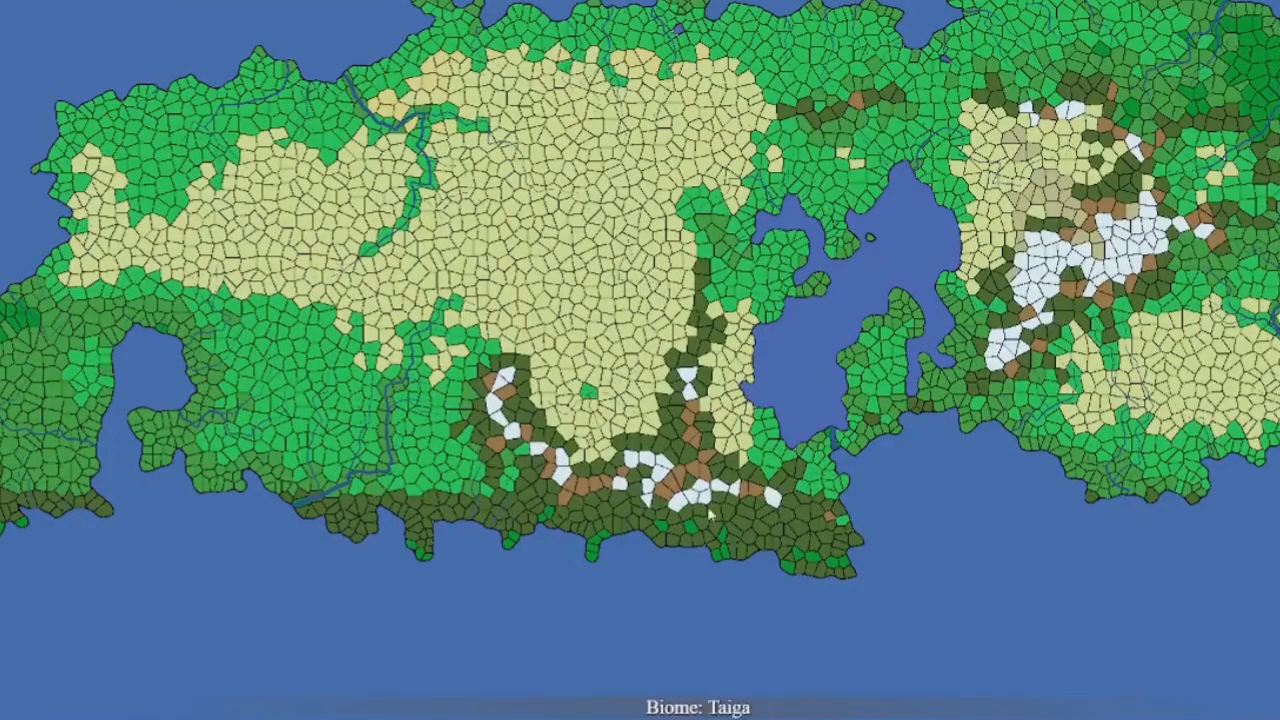
scroll(820, 332, "down", 3)
scroll(754, 218, "up", 3)
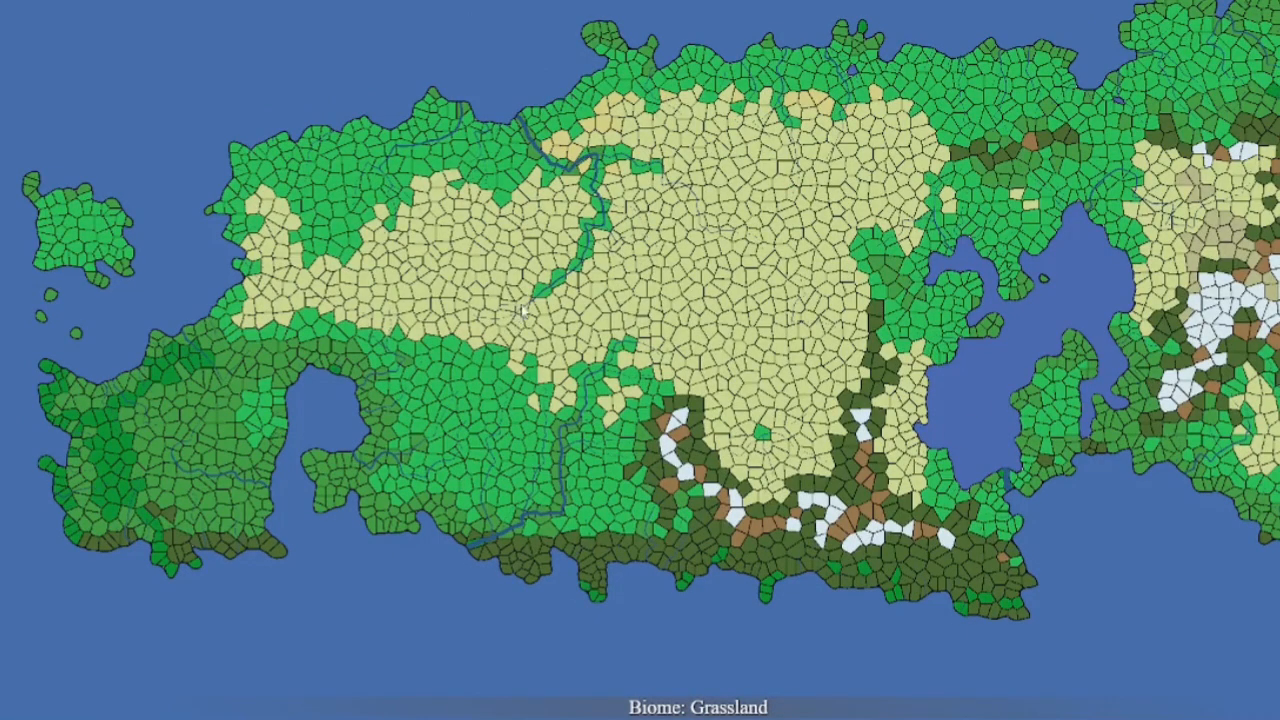
scroll(522, 312, "up", 5)
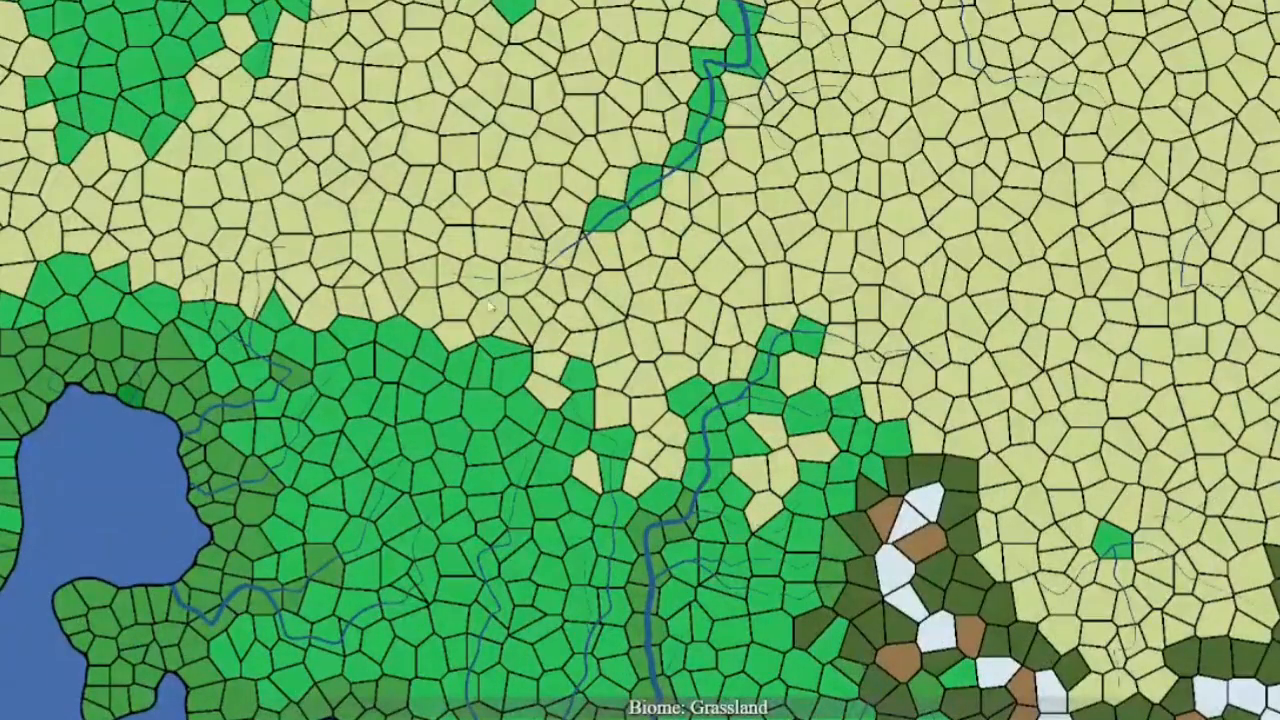
scroll(530, 328, "down", 5)
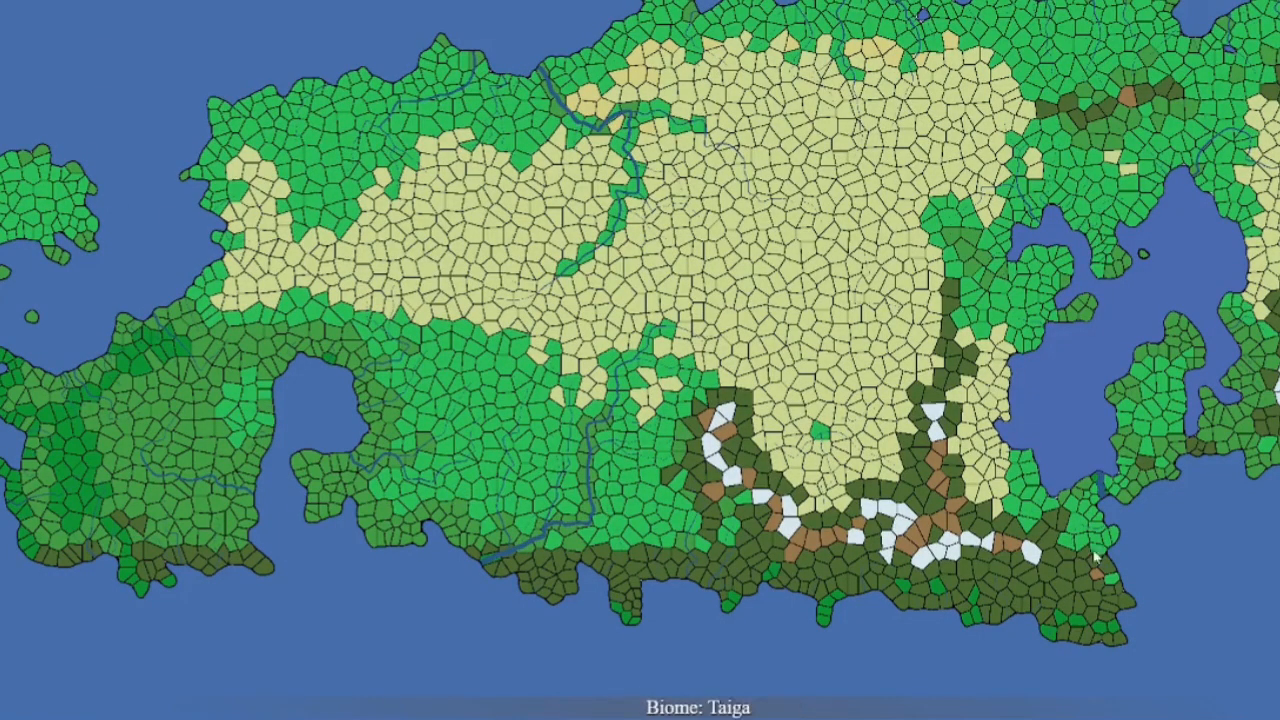
left_click_drag(976, 542, 830, 511)
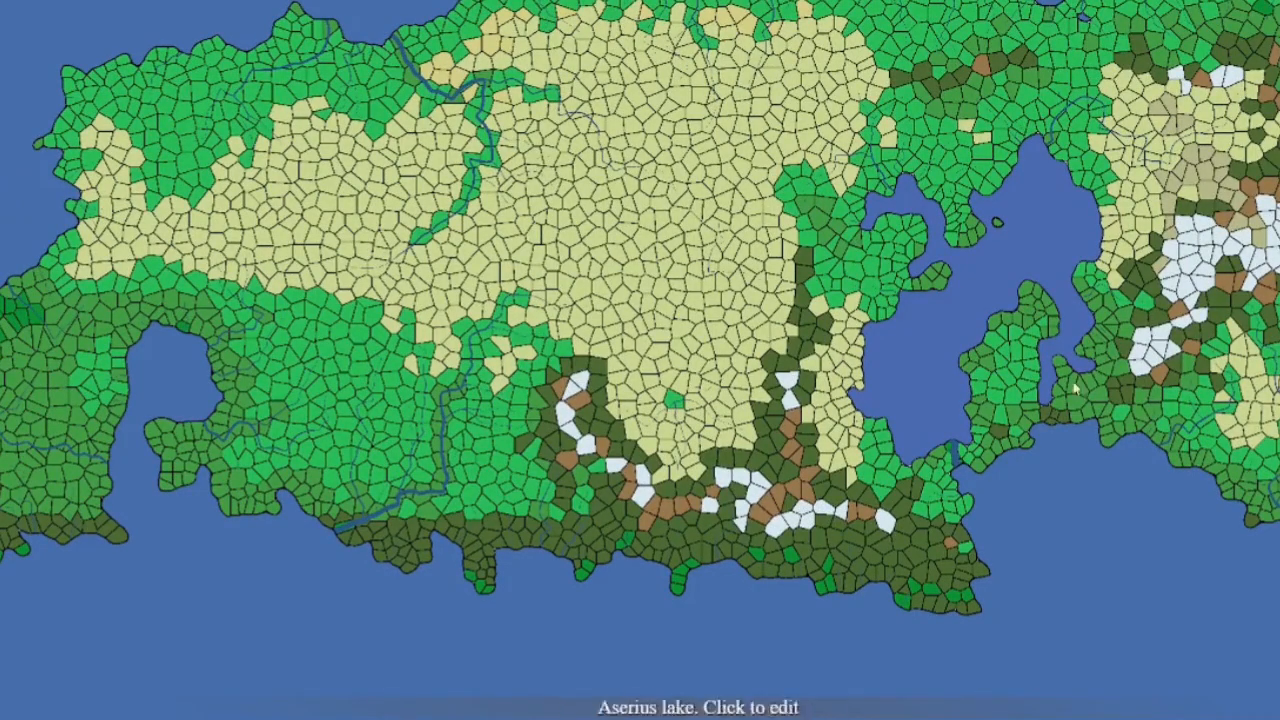
left_click_drag(1190, 258, 859, 348)
left_click_drag(1009, 333, 969, 471)
scroll(969, 471, "down", 3)
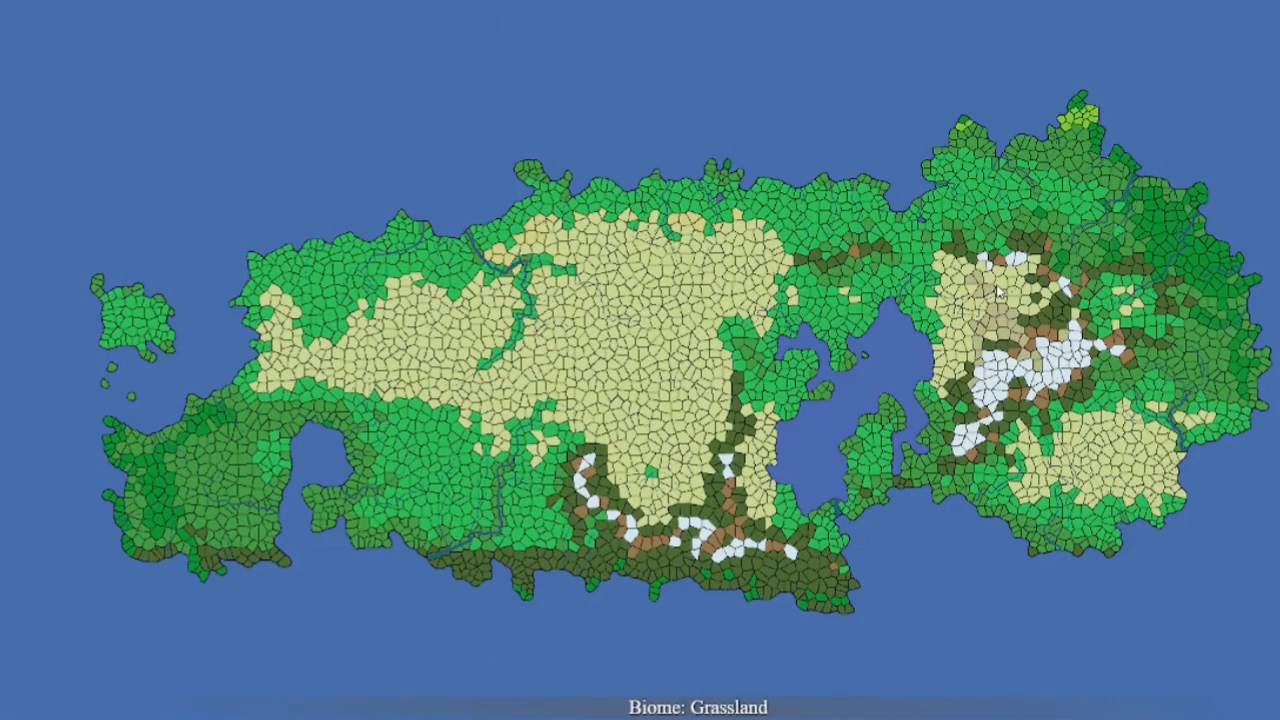
scroll(538, 240, "up", 13)
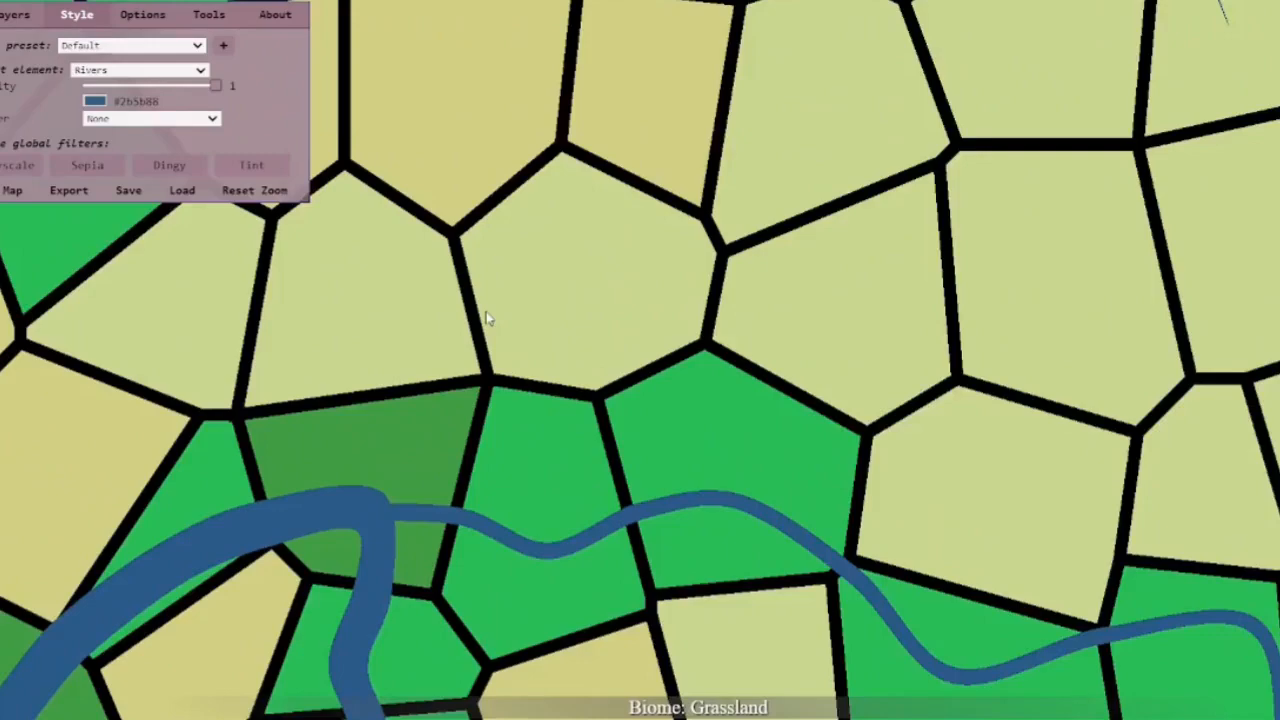
scroll(486, 314, "up", 1)
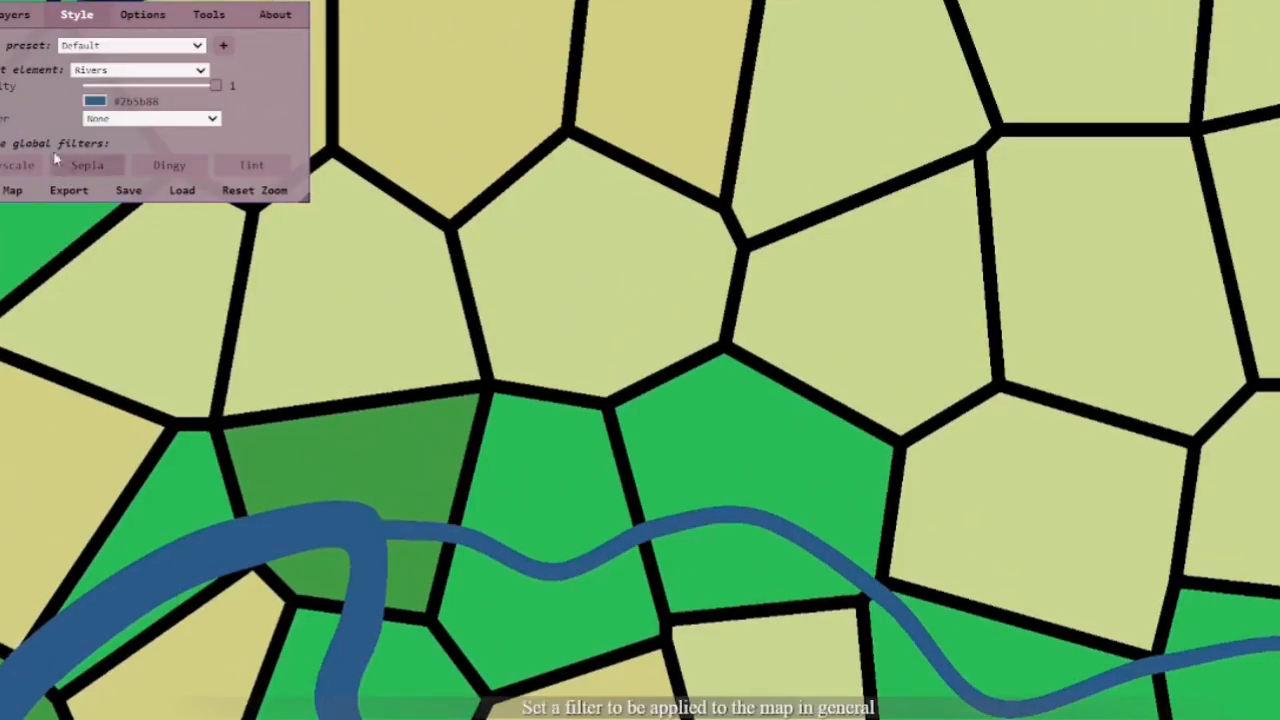
scroll(488, 208, "down", 15)
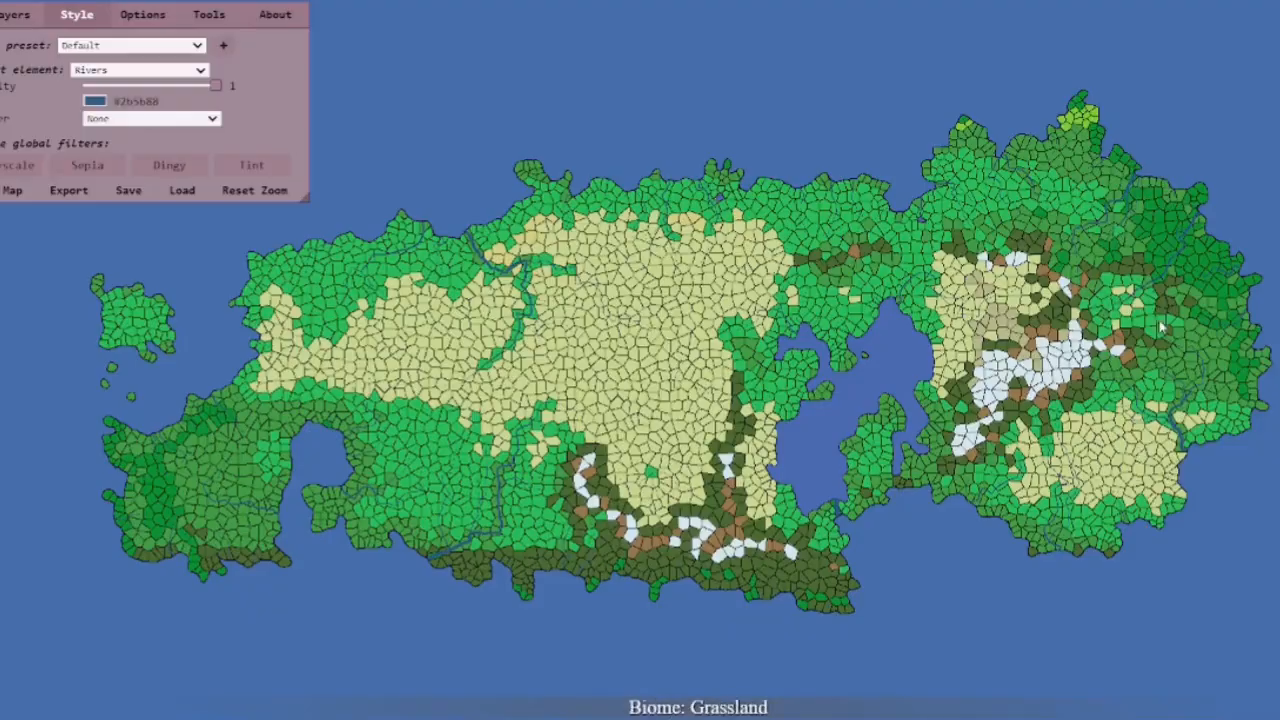
scroll(877, 351, "up", 10)
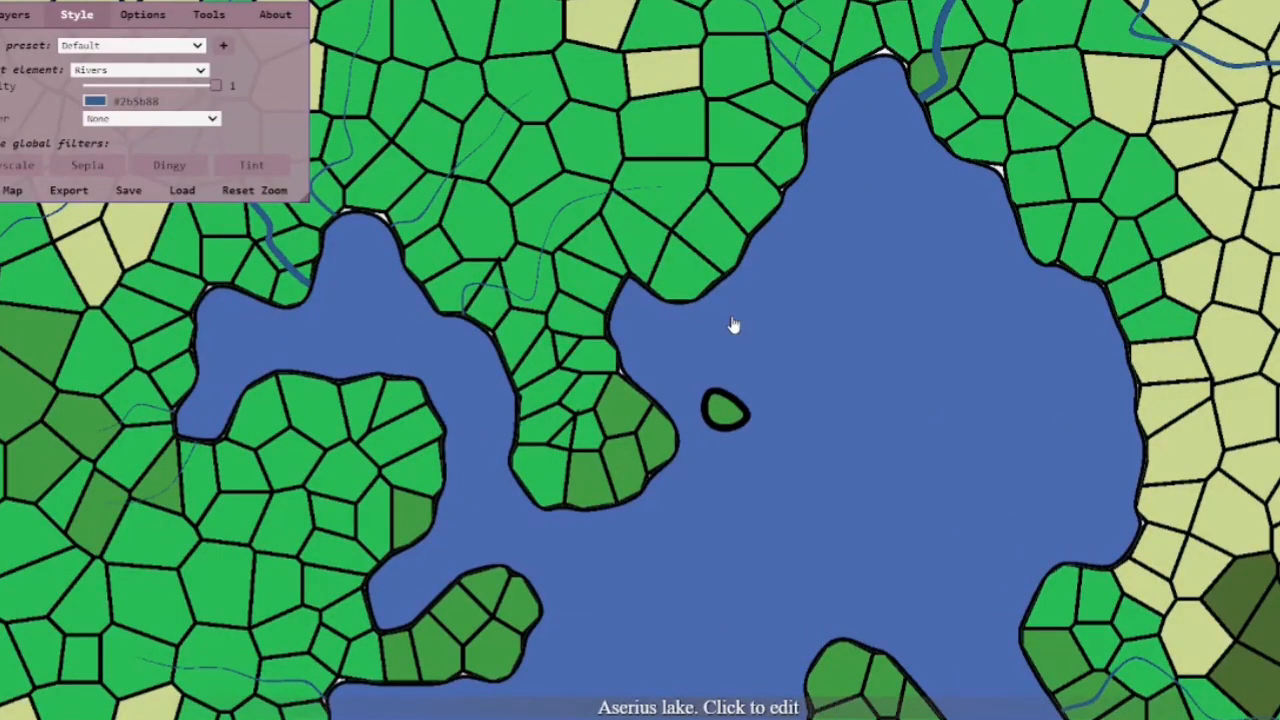
scroll(380, 237, "up", 5)
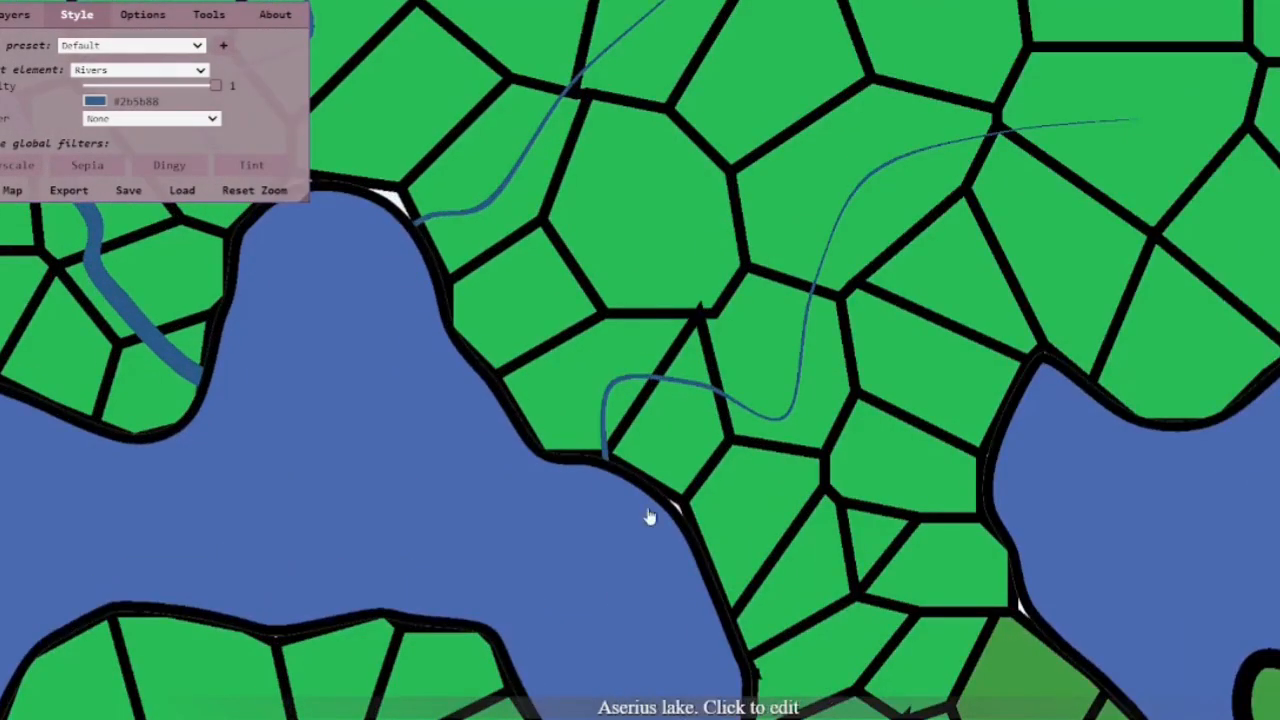
scroll(612, 472, "up", 2)
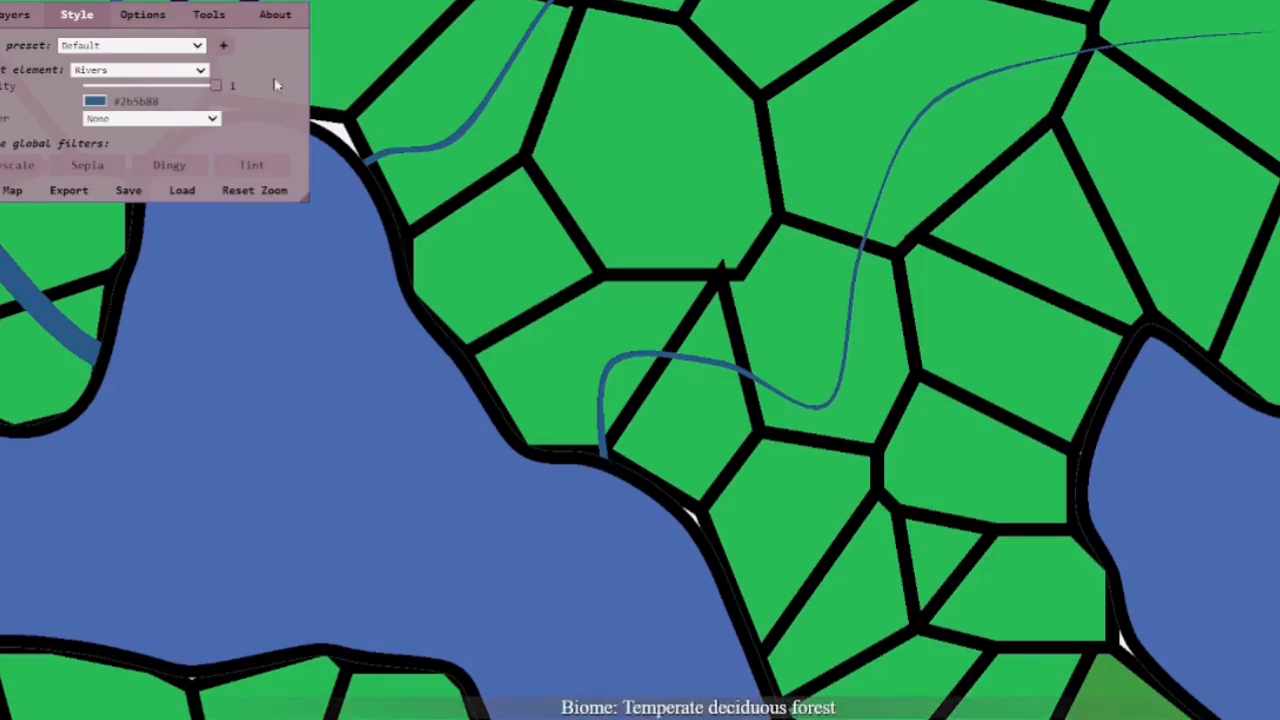
scroll(586, 344, "down", 3)
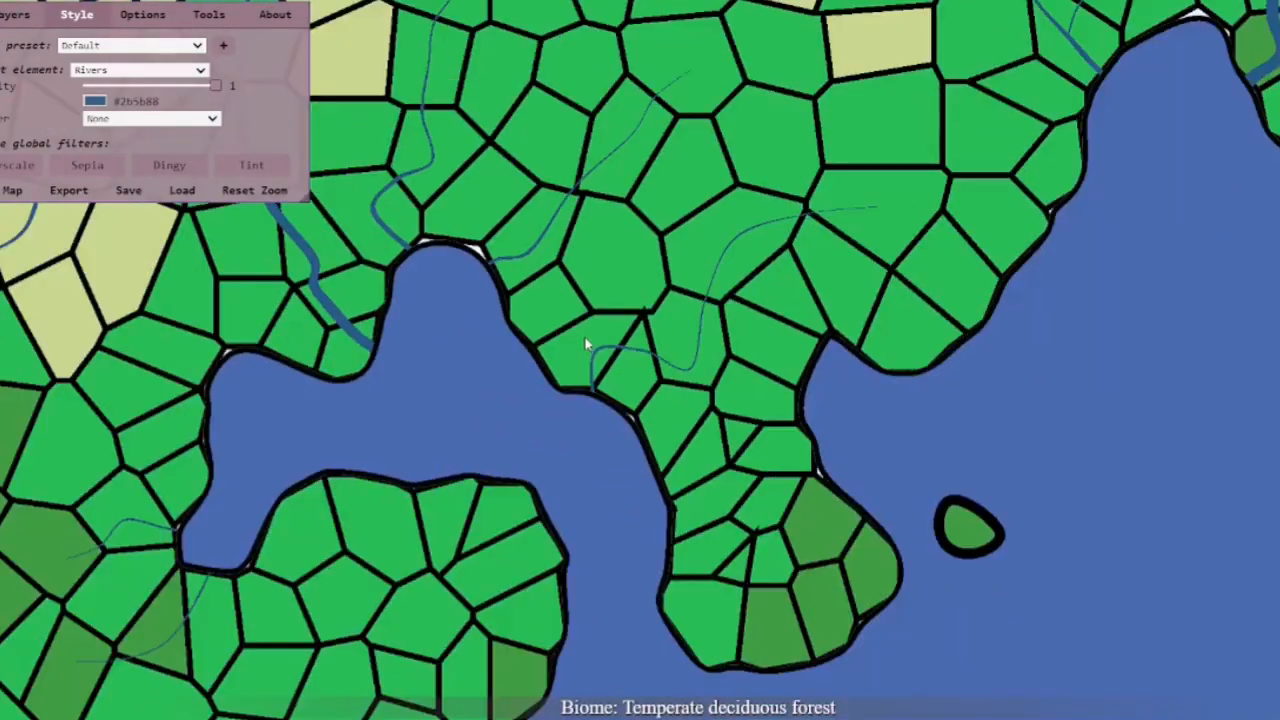
scroll(586, 344, "down", 5)
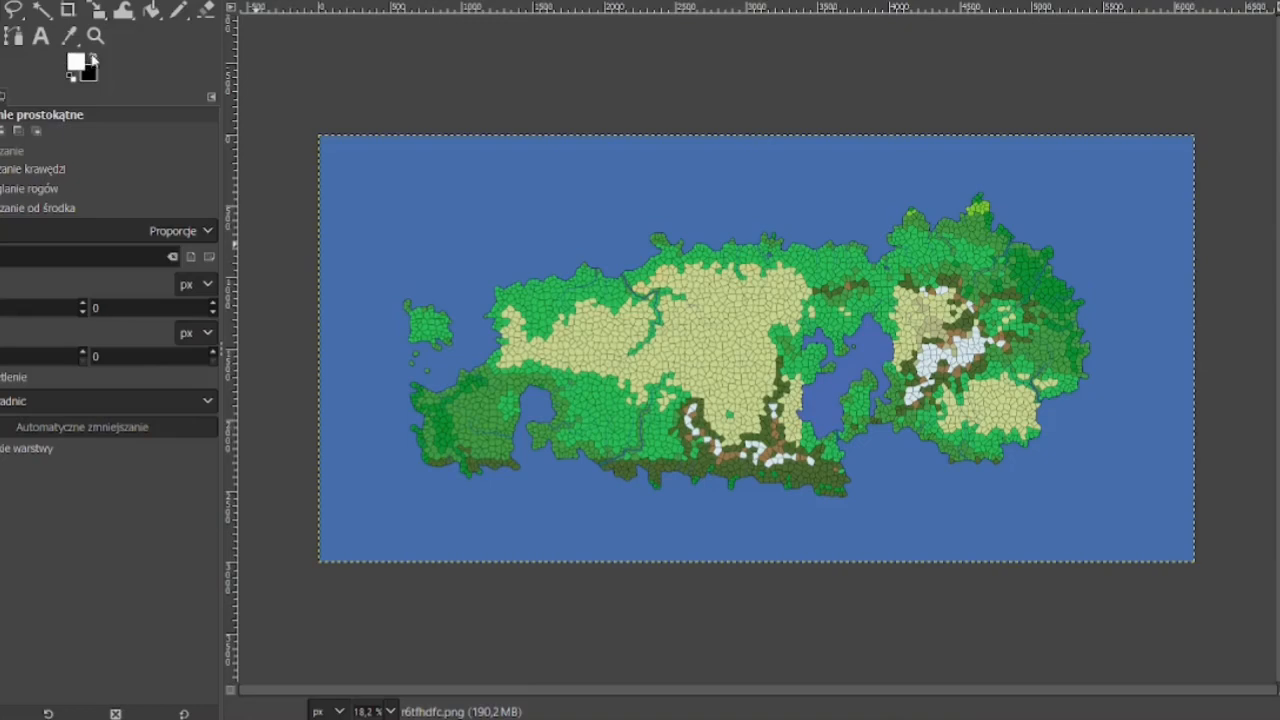
Switch to GIMP, zoom the exported map PNG to 800% and pick the Bucket Fill tool
left_click(95, 35)
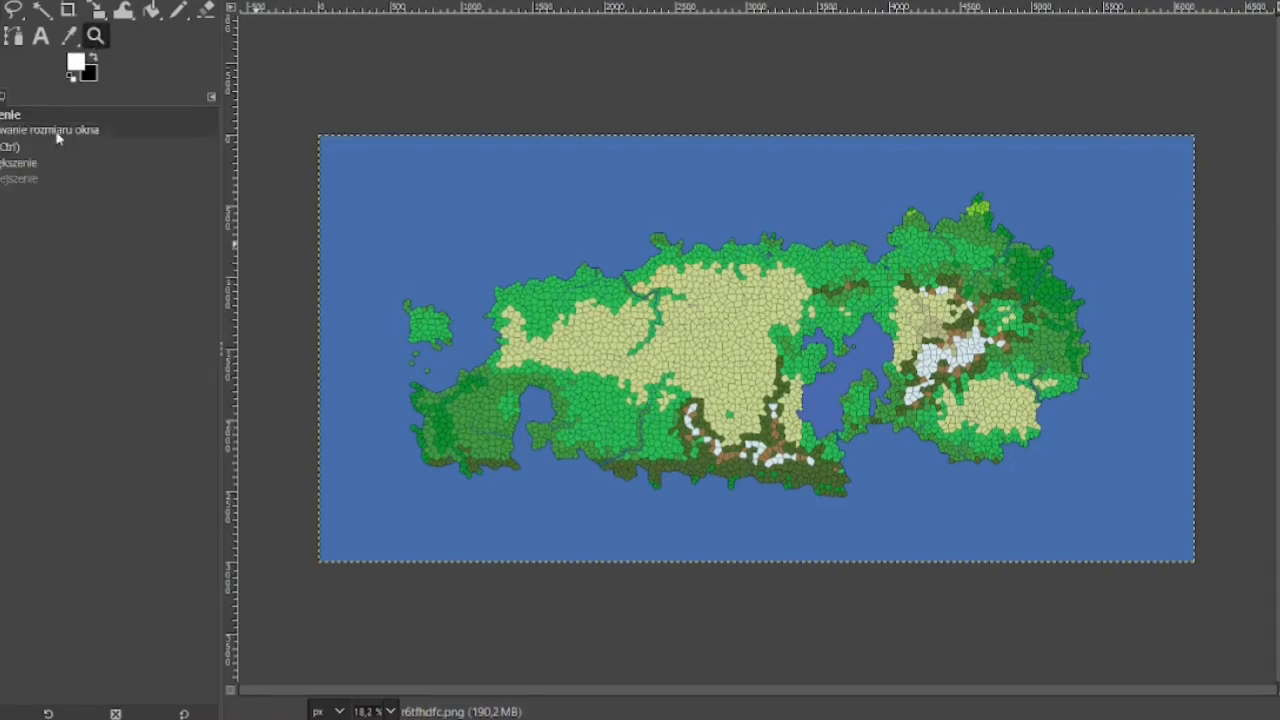
key("4")
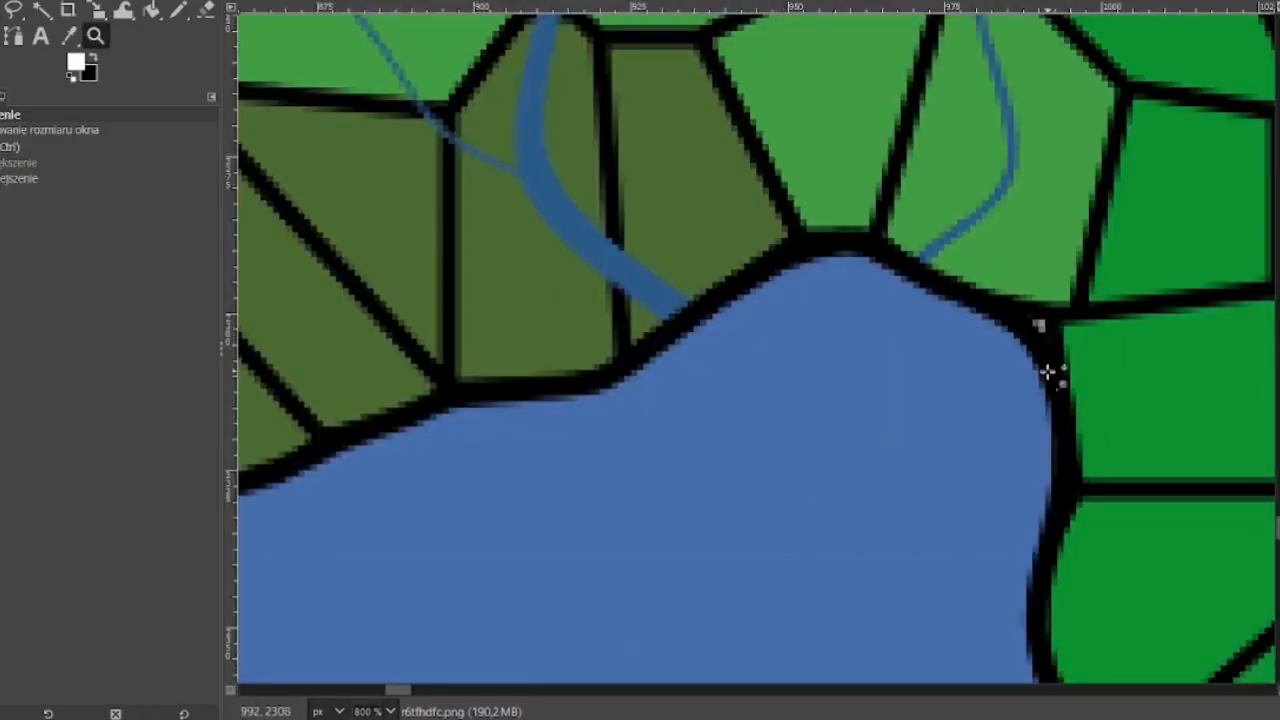
left_click(151, 12)
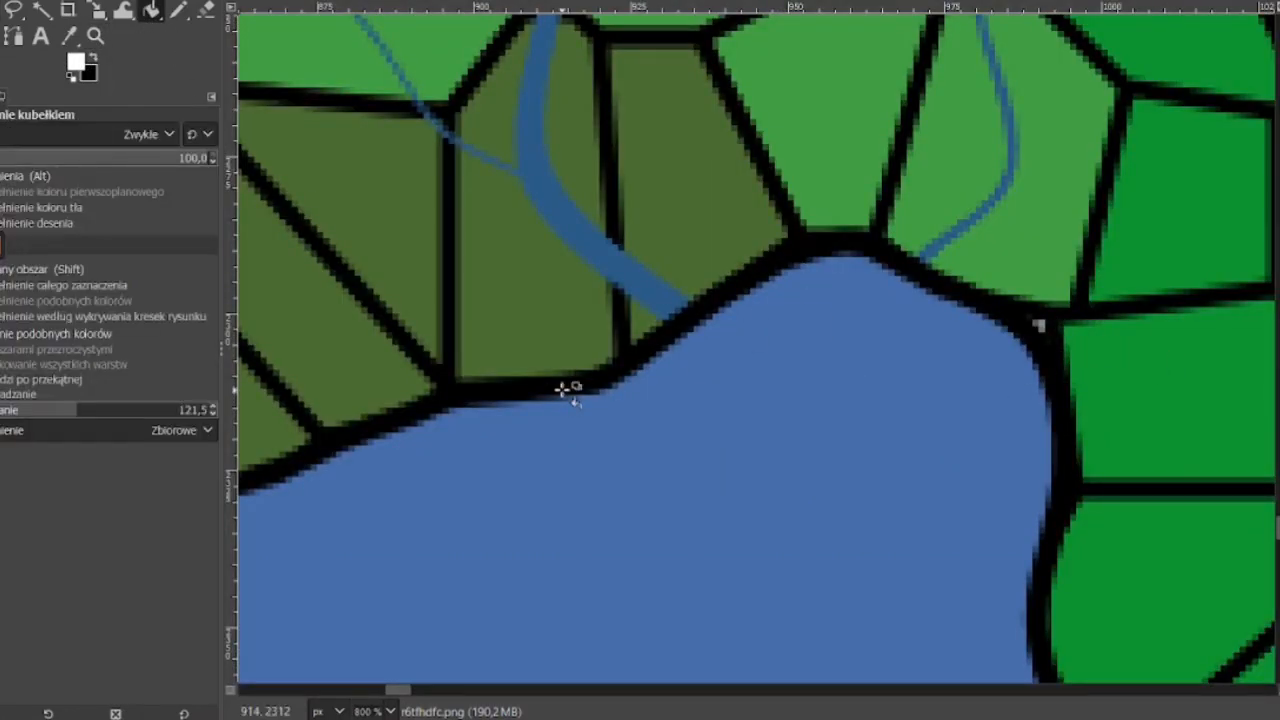
left_click(565, 391)
key("ctrl+z")
left_click(44, 412)
left_click(558, 393)
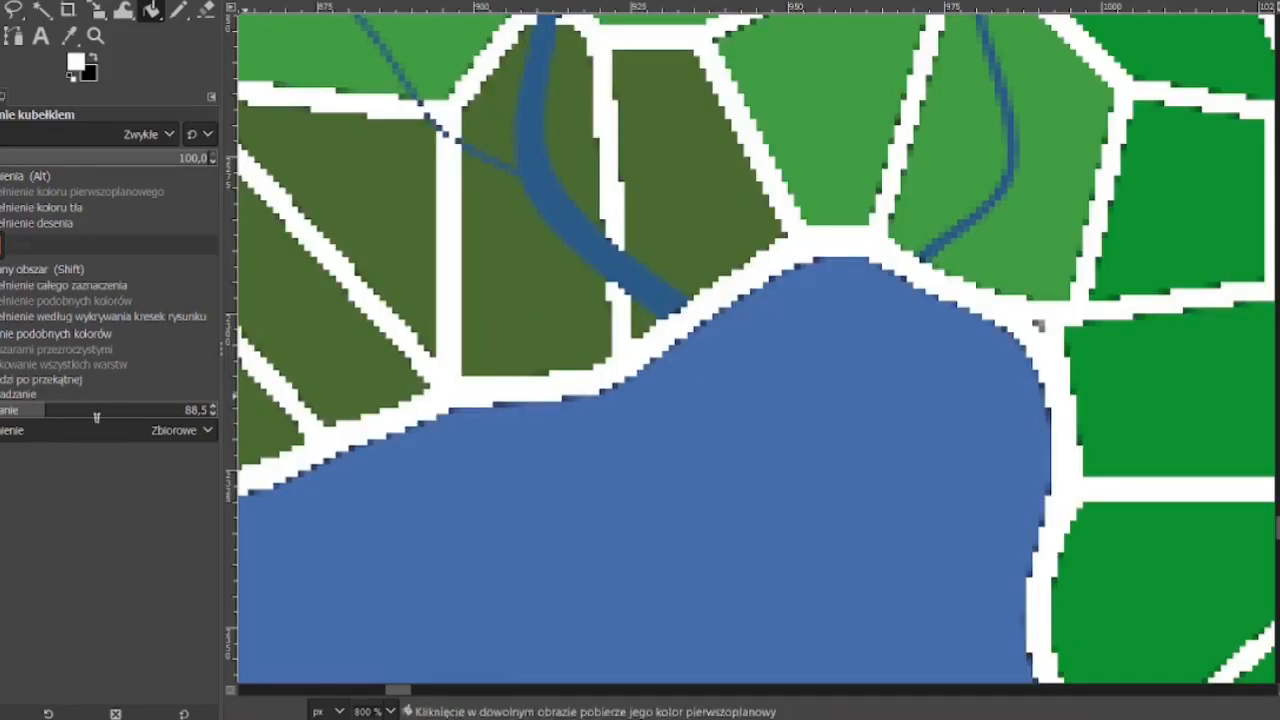
key("ctrl+z")
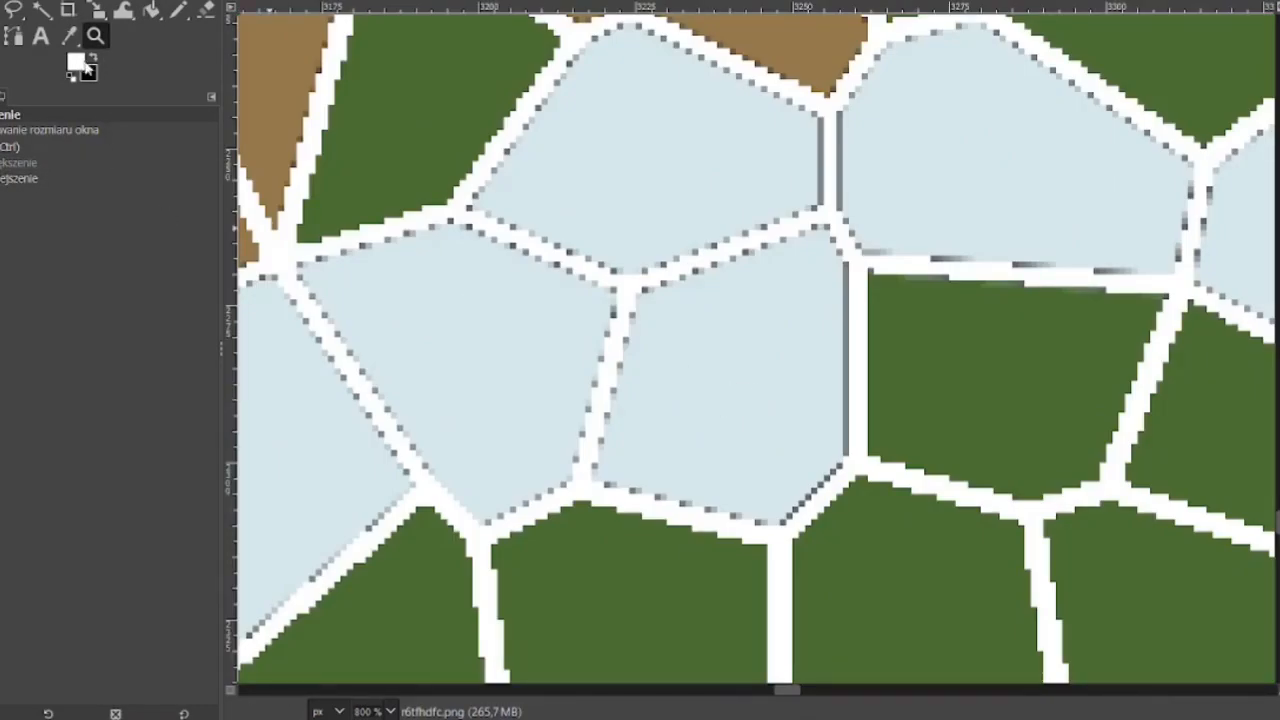
Make black the foreground colour, raise the fill threshold to 99.7 and bucket-fill the cell outlines black
left_click(85, 64)
key("Return")
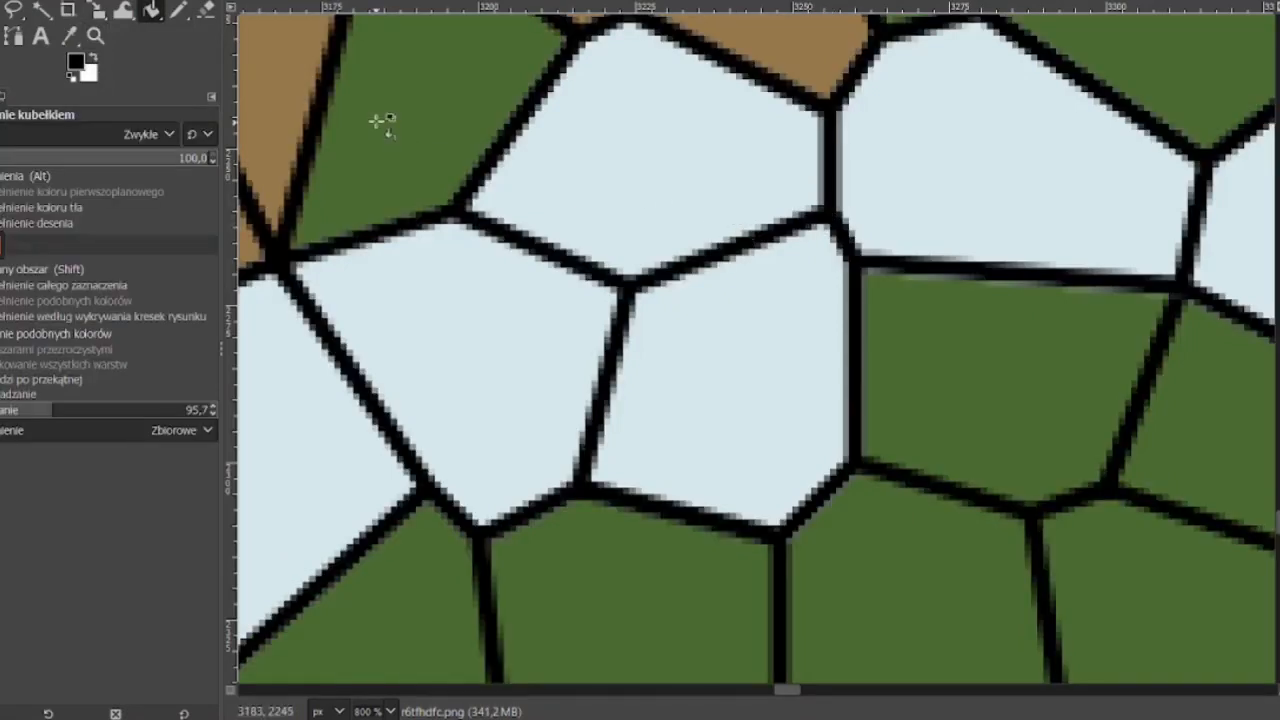
left_click_drag(55, 410, 107, 410)
left_click(655, 281)
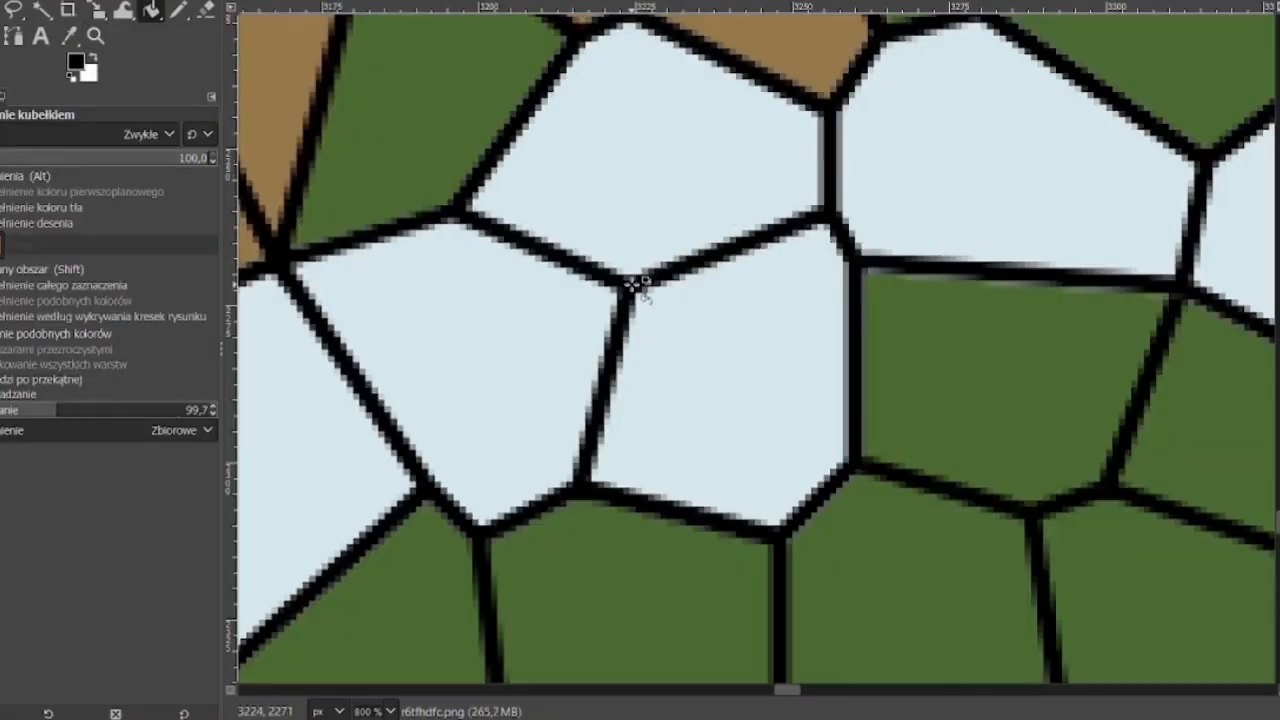
left_click(631, 286)
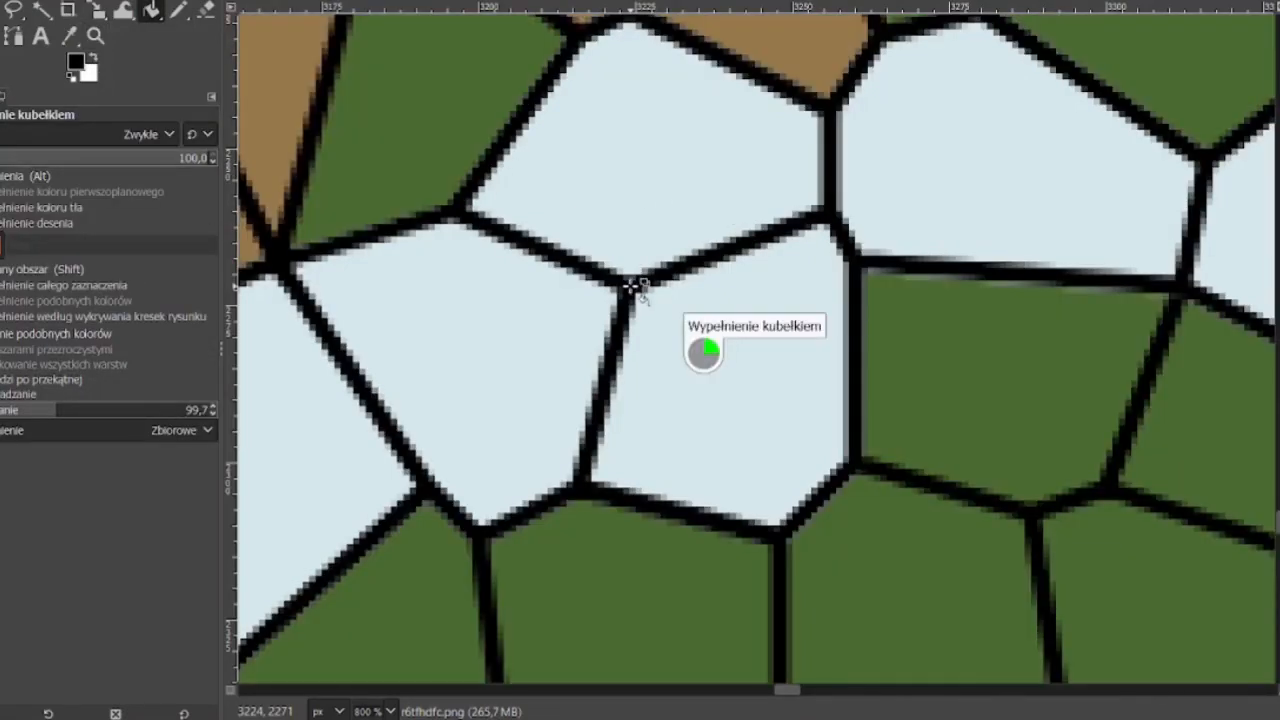
left_click(463, 199)
Zoom out and pan across the image to inspect the recoloured cell outlines
left_click(606, 304, "ctrl")
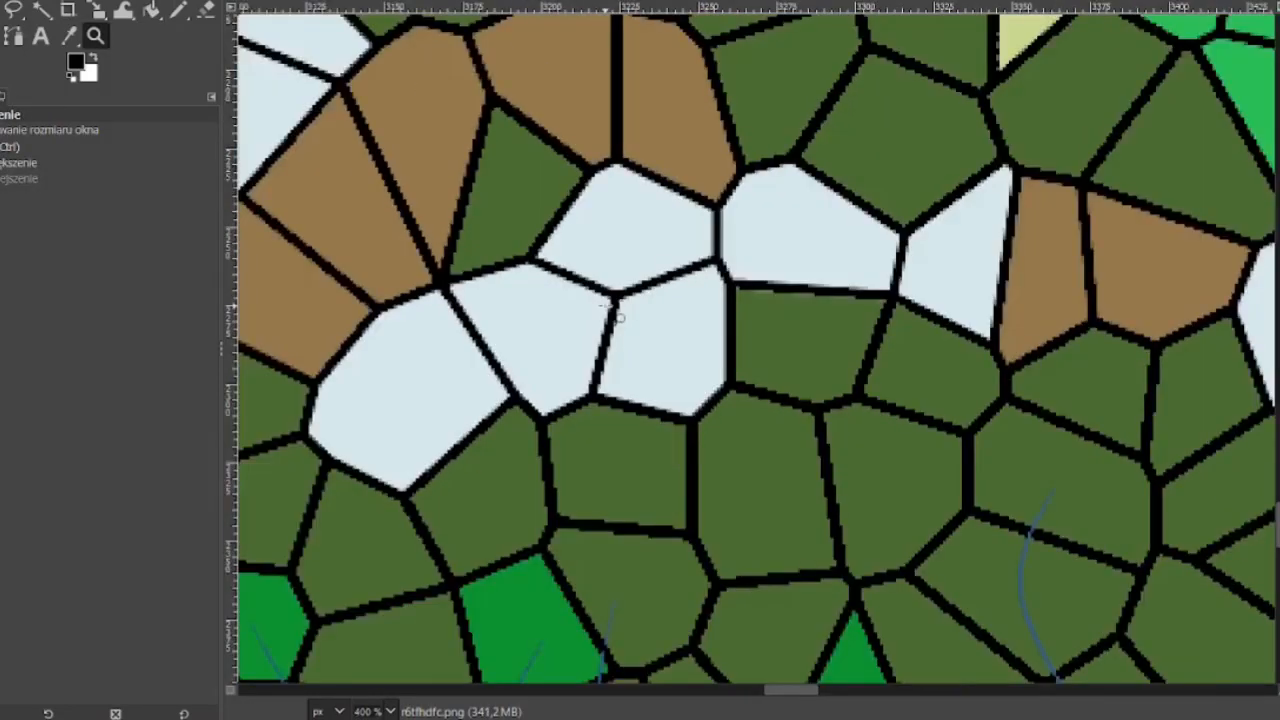
left_click(606, 304, "ctrl")
left_click(606, 304, "ctrl")
left_click(606, 304, "ctrl")
left_click(606, 304, "ctrl")
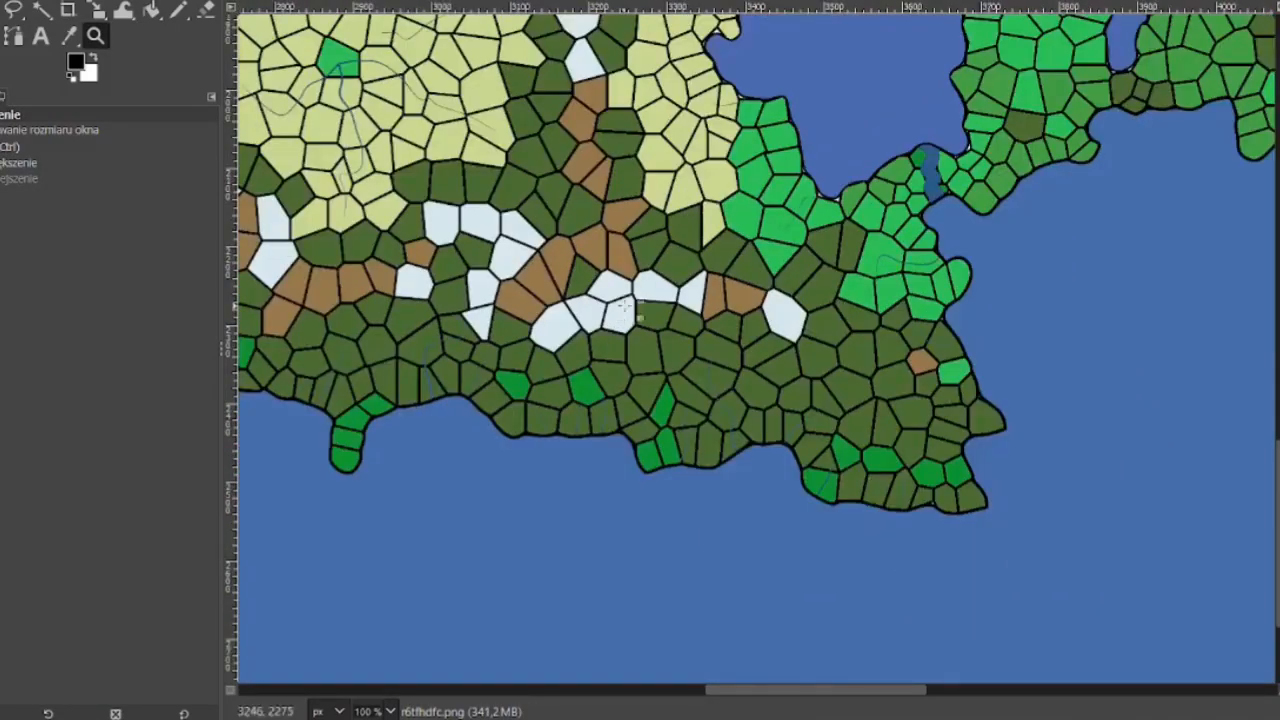
left_click_drag(797, 693, 683, 693)
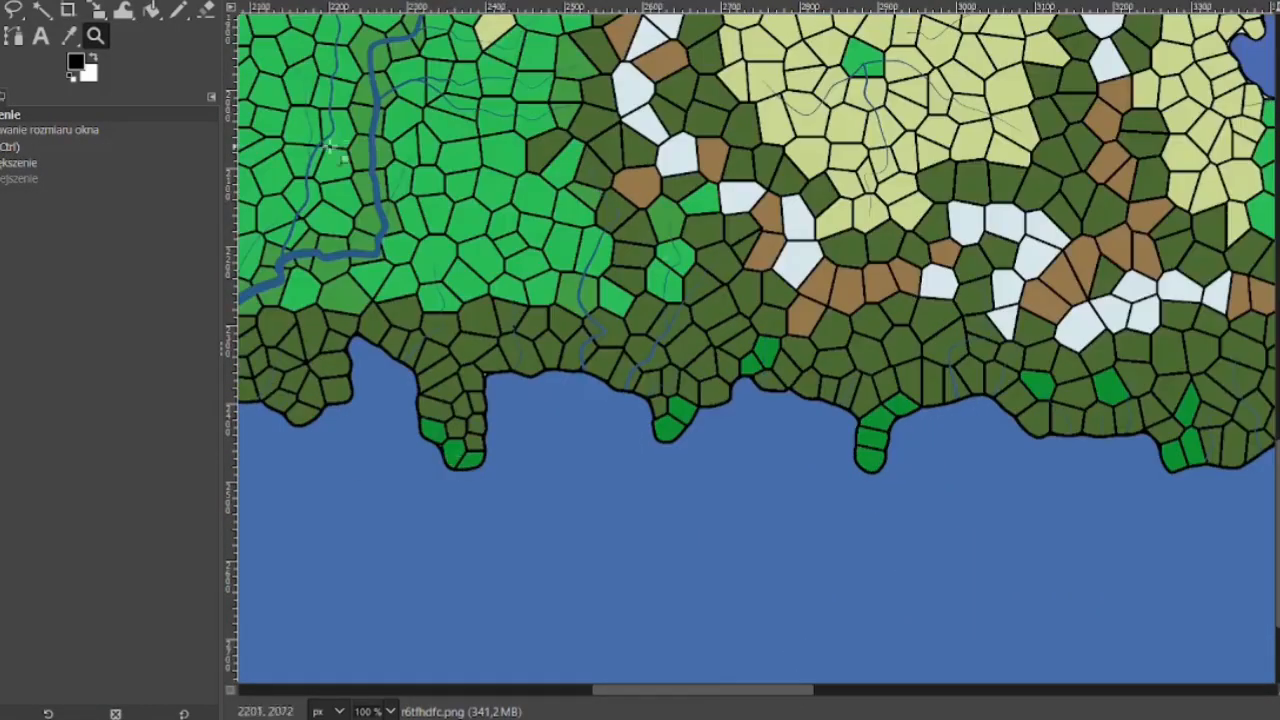
left_click(40, 178)
left_click(823, 322)
left_click(823, 322)
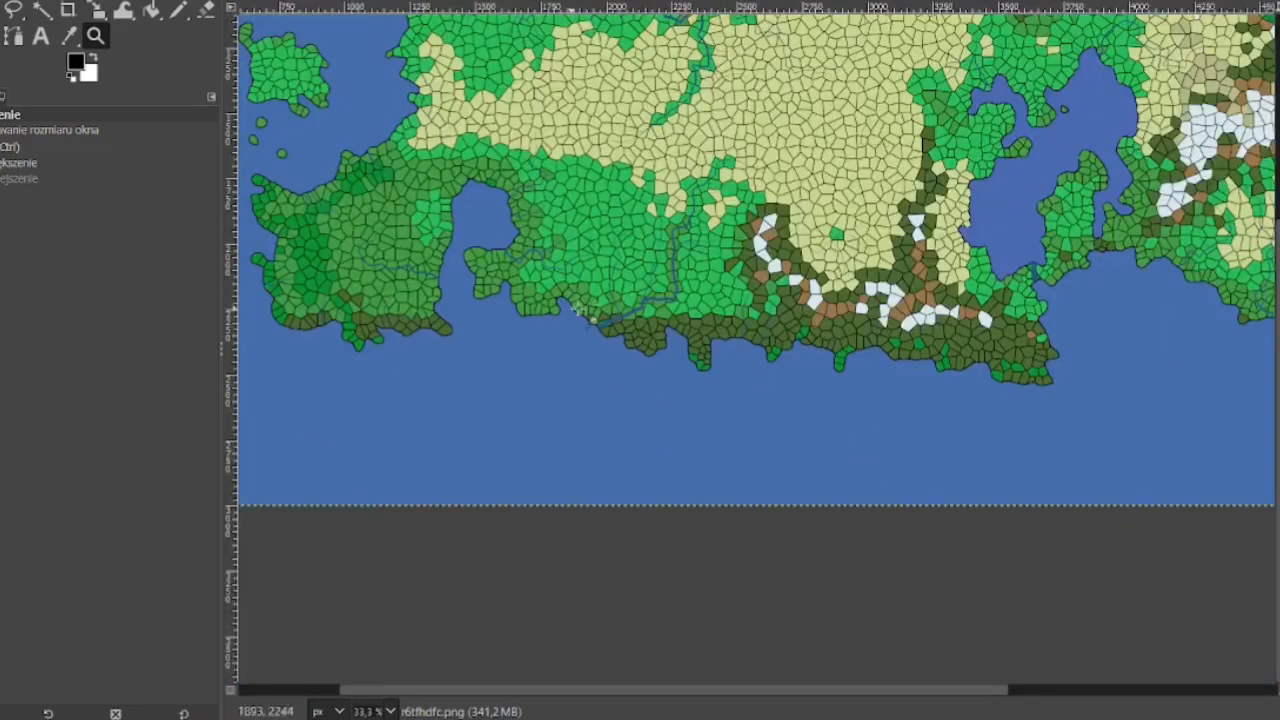
left_click(823, 322)
scroll(924, 318, "down", 2)
left_click_drag(860, 690, 909, 691)
left_click(20, 162)
triple_click(748, 469)
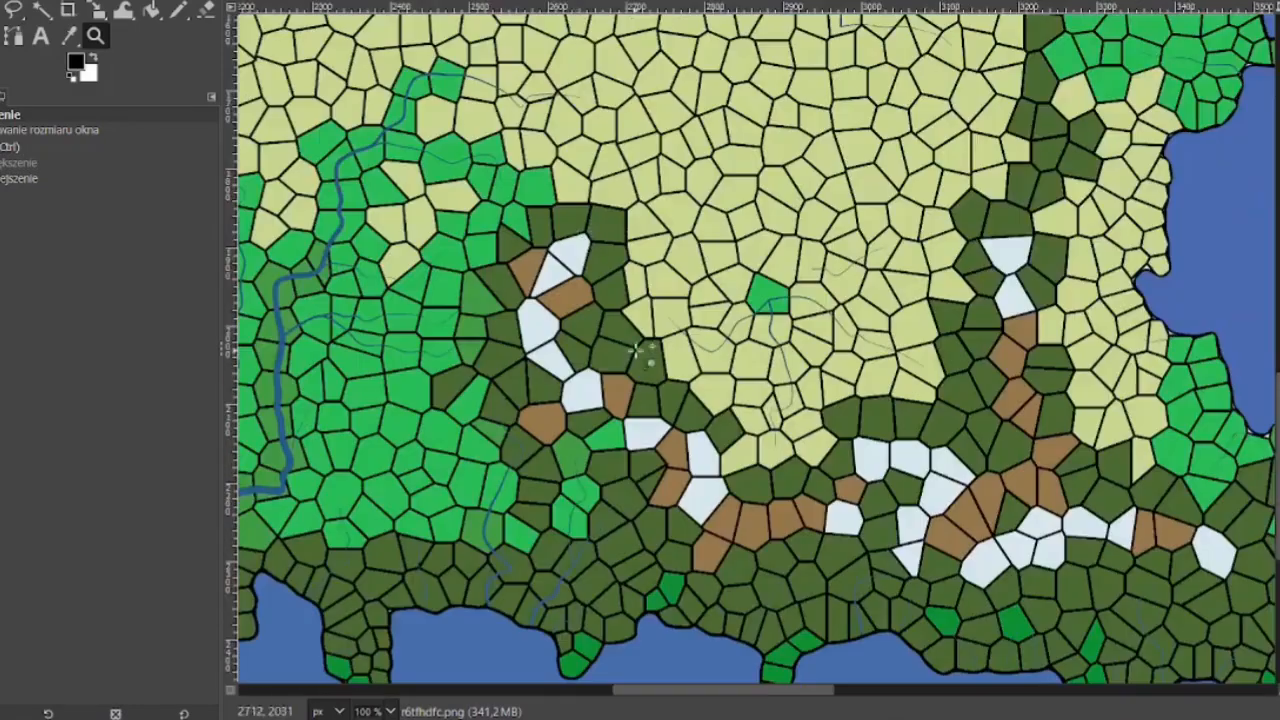
Bucket-fill the cell outlines white, then reset the foreground to black and bucket-fill the outlines black again
left_click(153, 11)
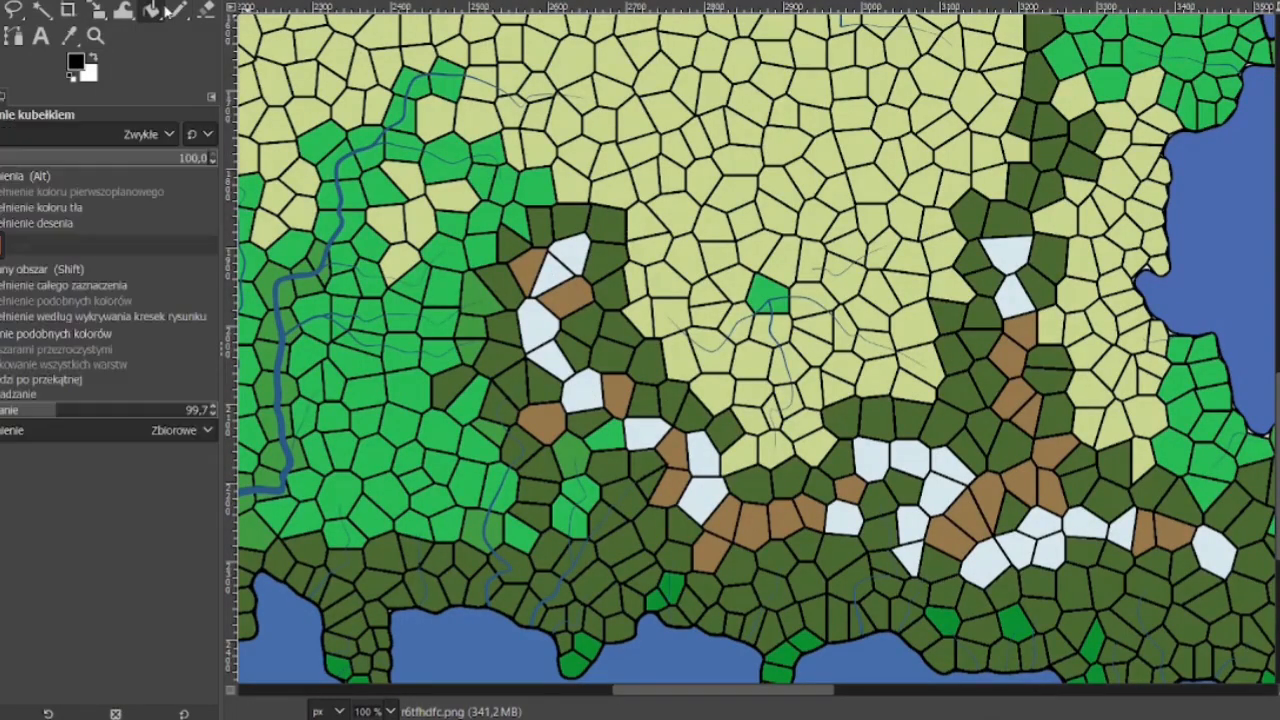
left_click(77, 62)
left_click(212, 240)
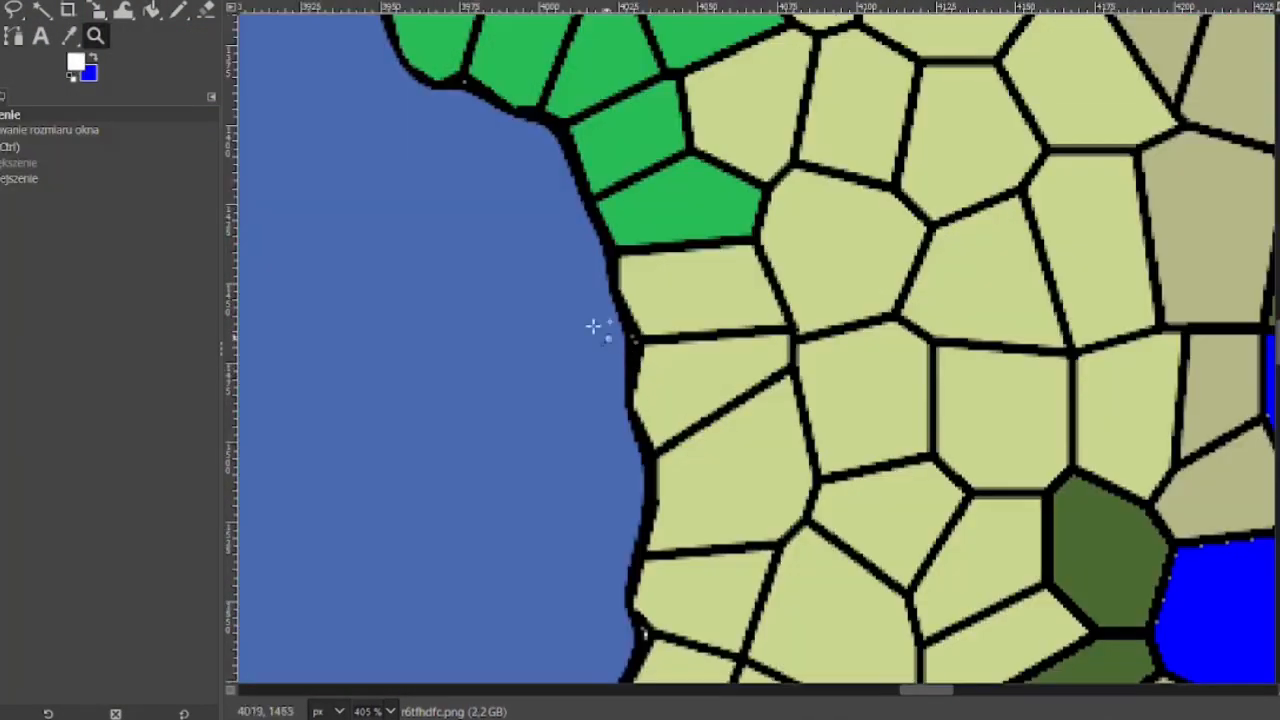
left_click(152, 11)
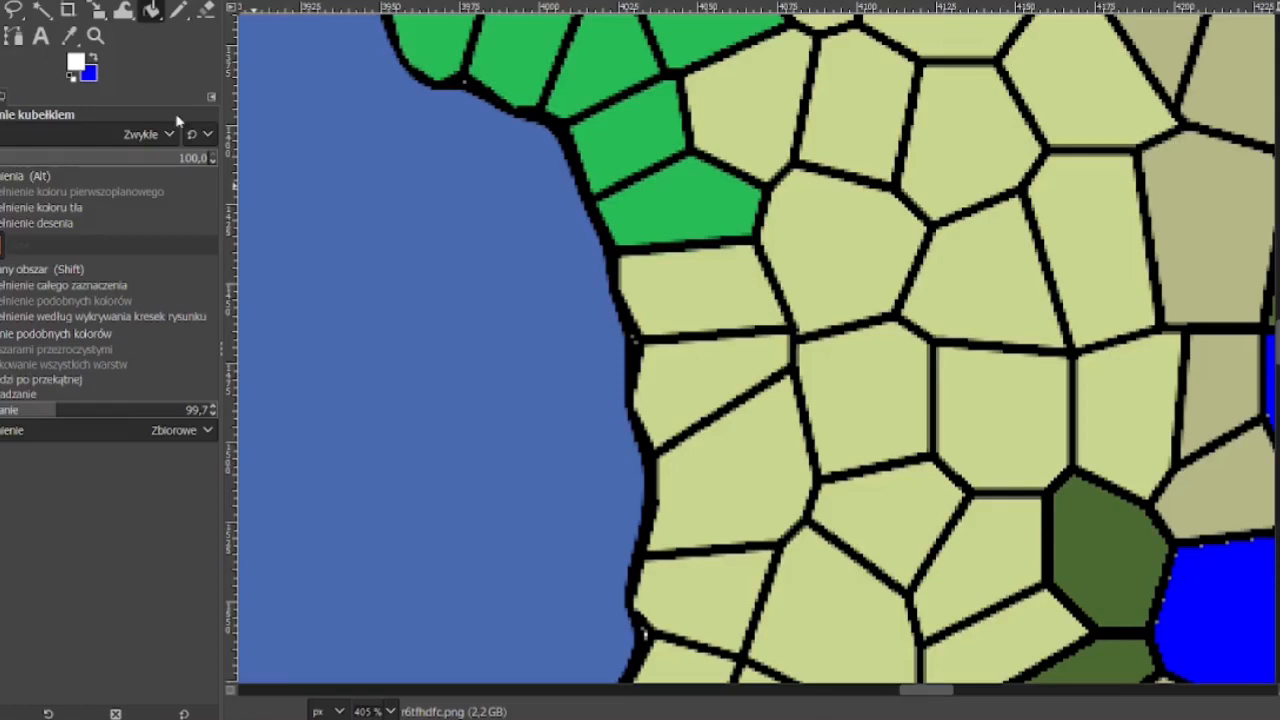
left_click(608, 240)
left_click(72, 80)
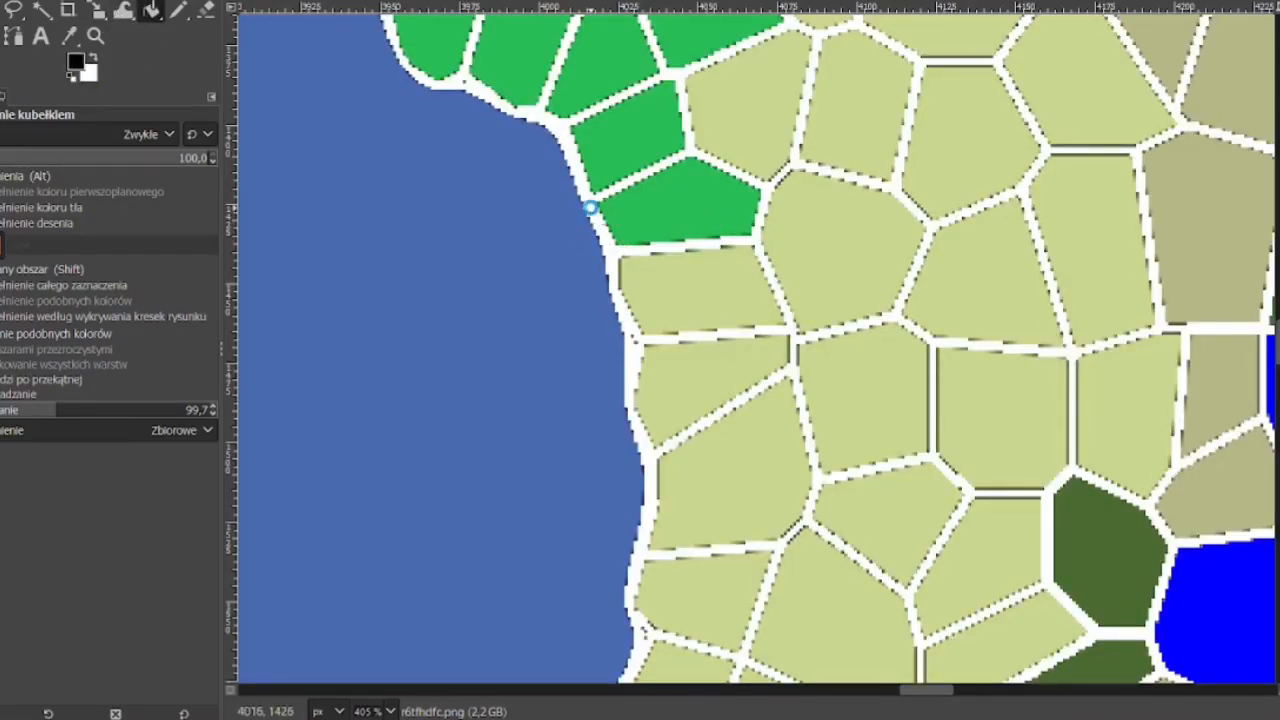
left_click(592, 207)
Zoom and pan across the whole map to inspect the cell outlines and coastline
scroll(640, 348, "up", 3)
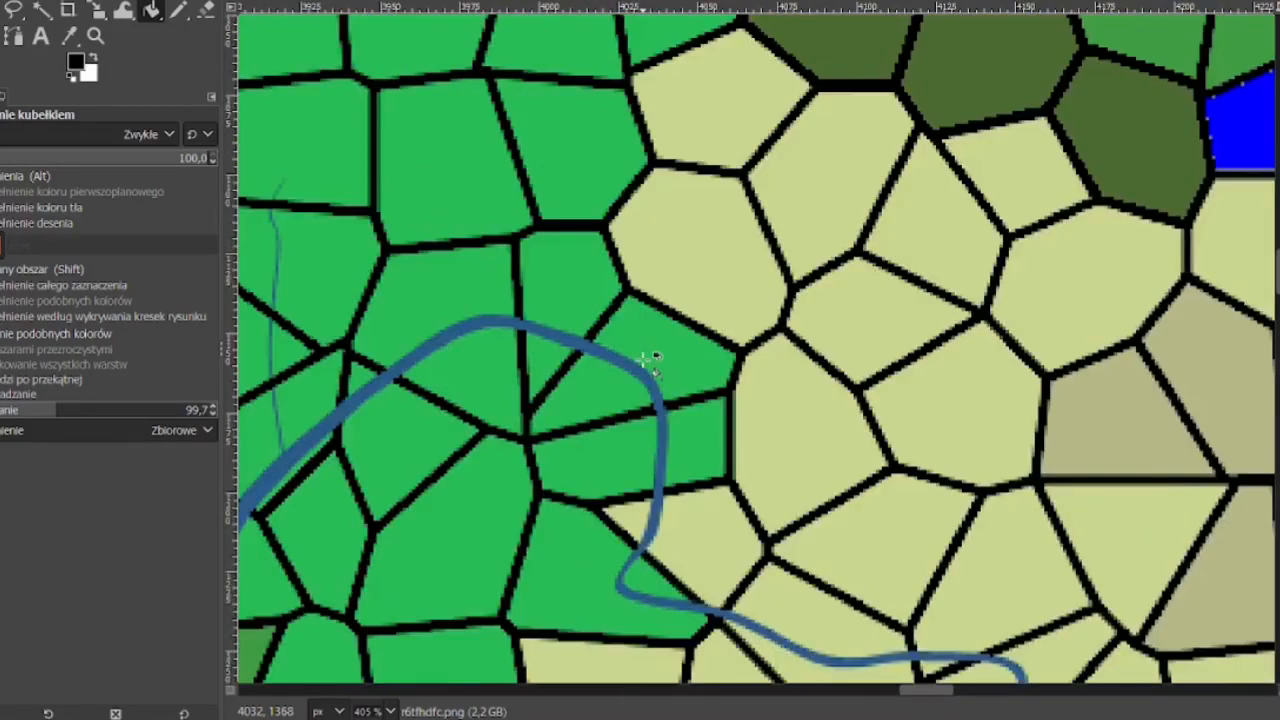
scroll(642, 350, "down", 1)
scroll(422, 475, "down", 1)
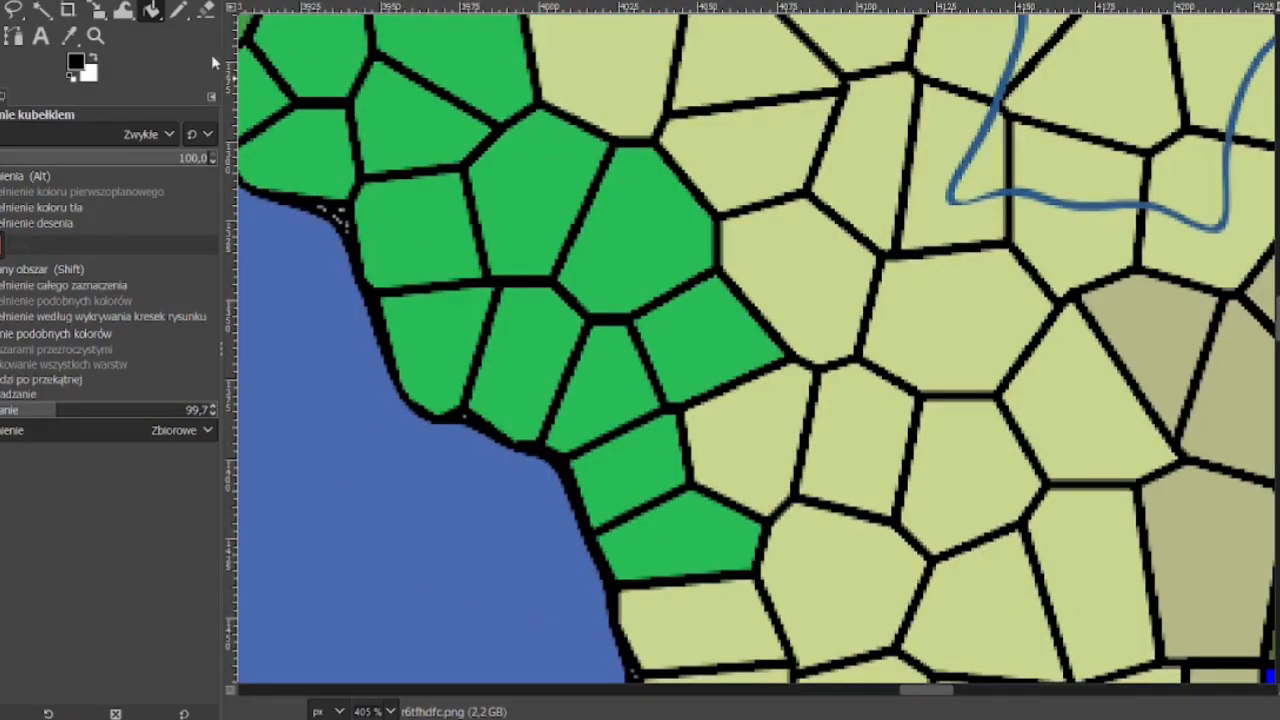
key("p")
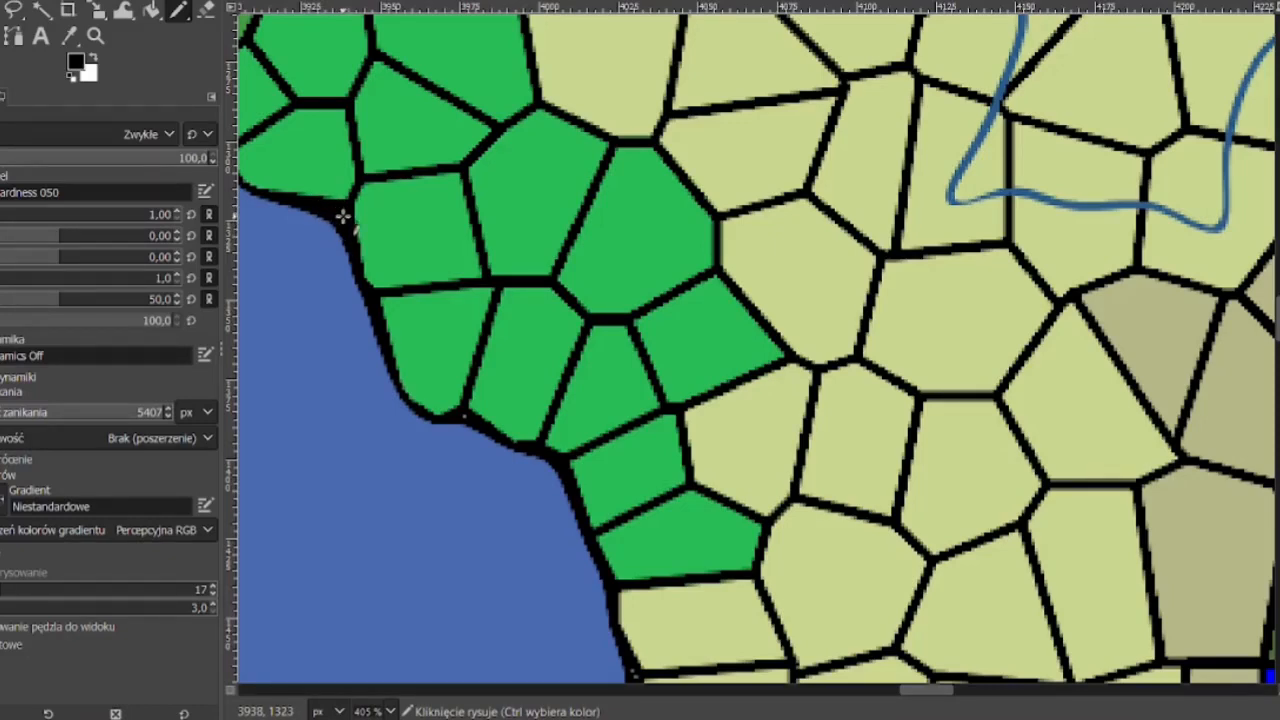
key("z")
key("shift+ctrl+j")
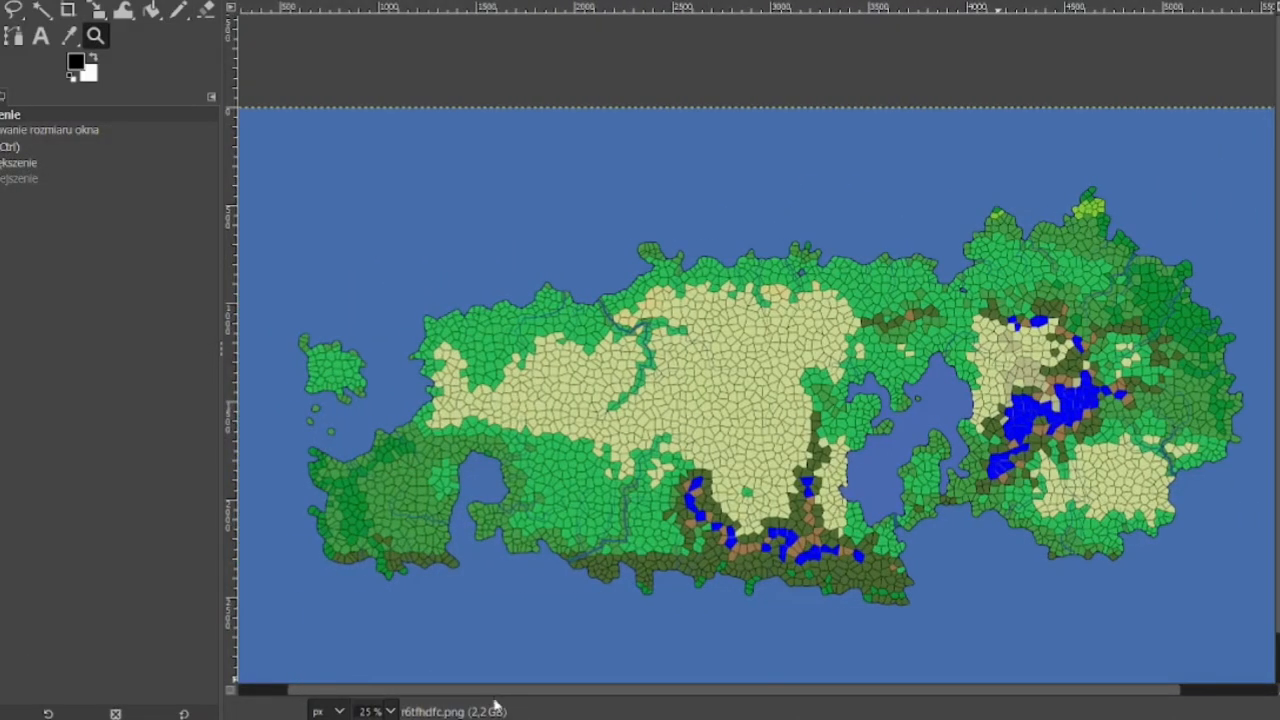
left_click(58, 164)
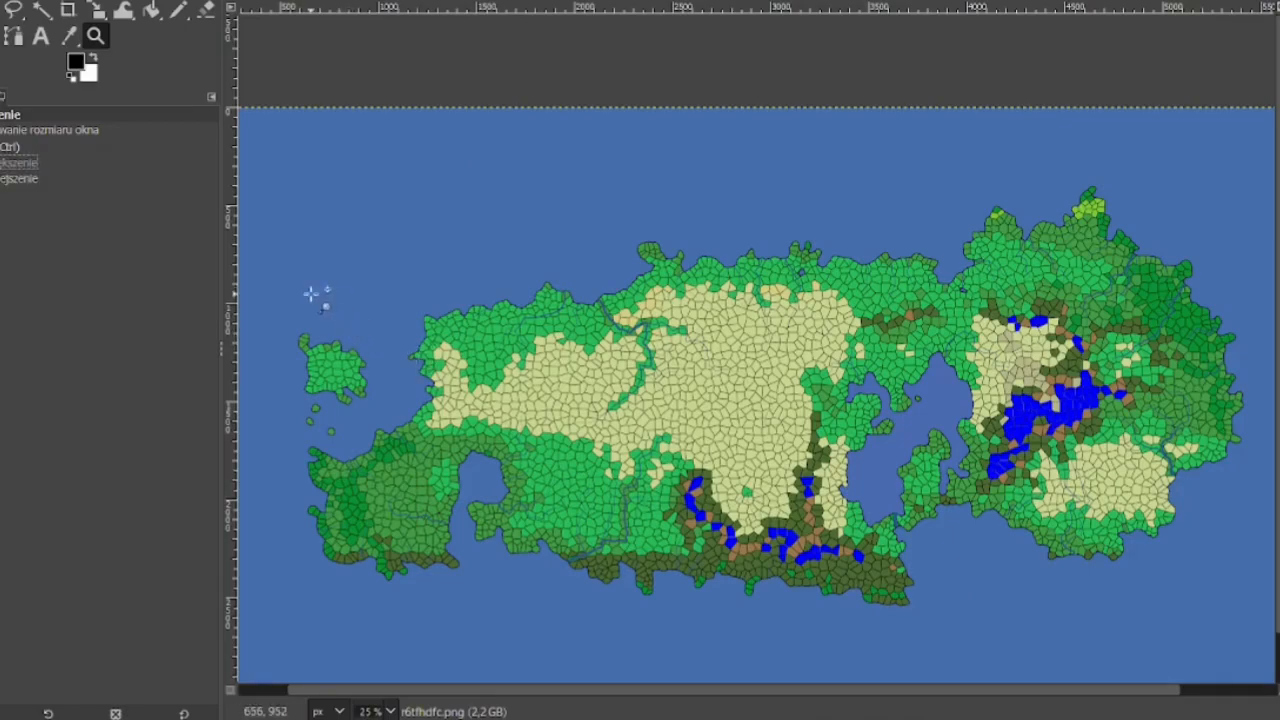
left_click_drag(311, 294, 523, 526)
left_click(490, 341)
left_click(490, 341)
left_click(491, 341)
left_click(492, 342)
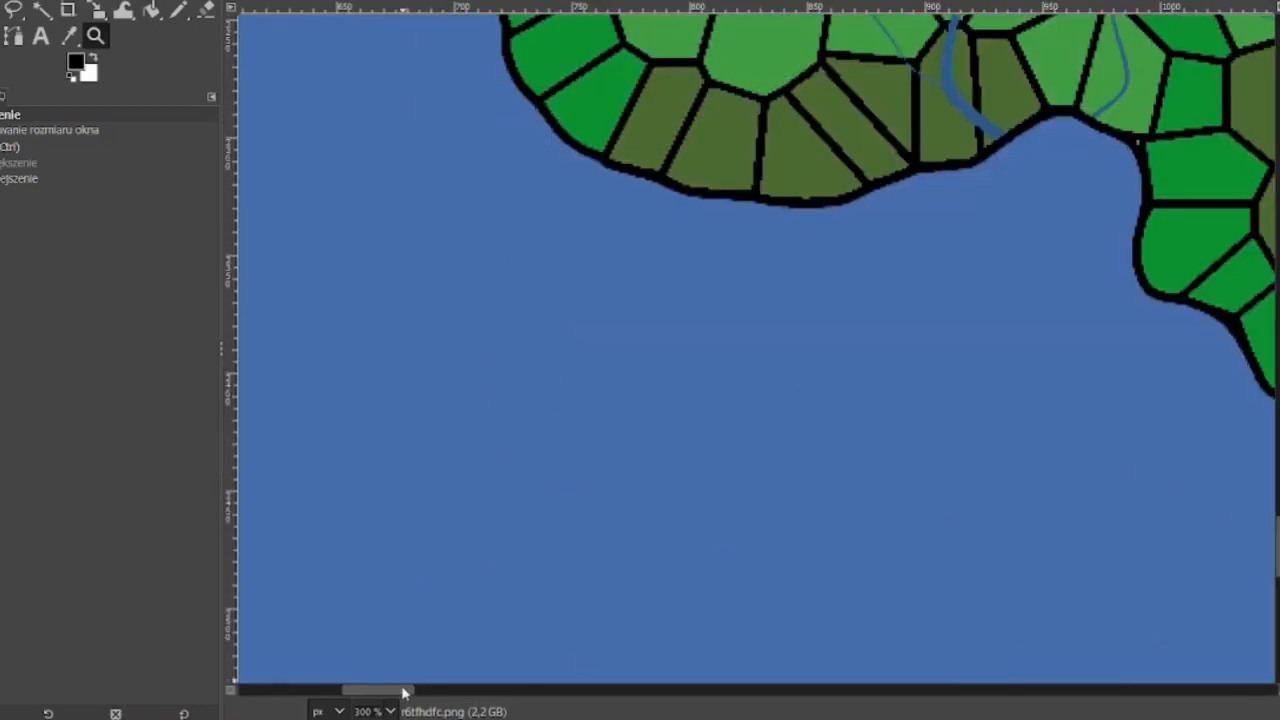
left_click_drag(403, 693, 494, 695)
scroll(652, 383, "down", 6)
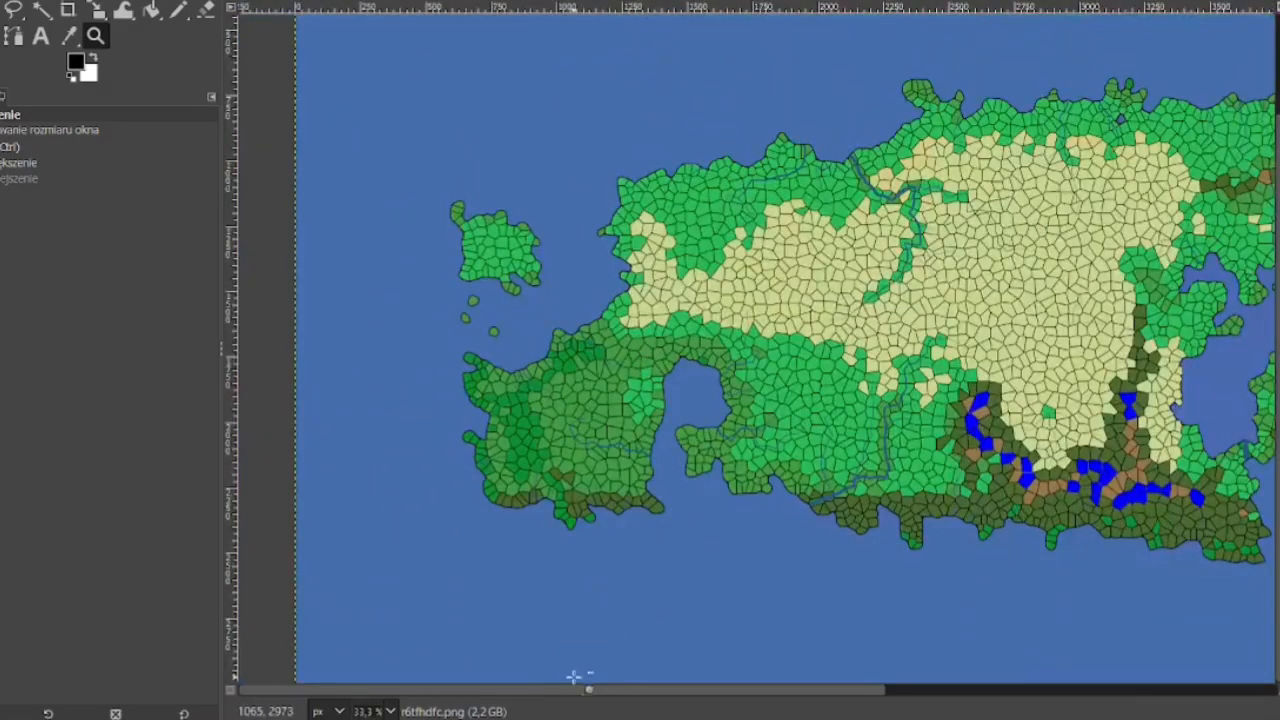
left_click_drag(577, 697, 990, 718)
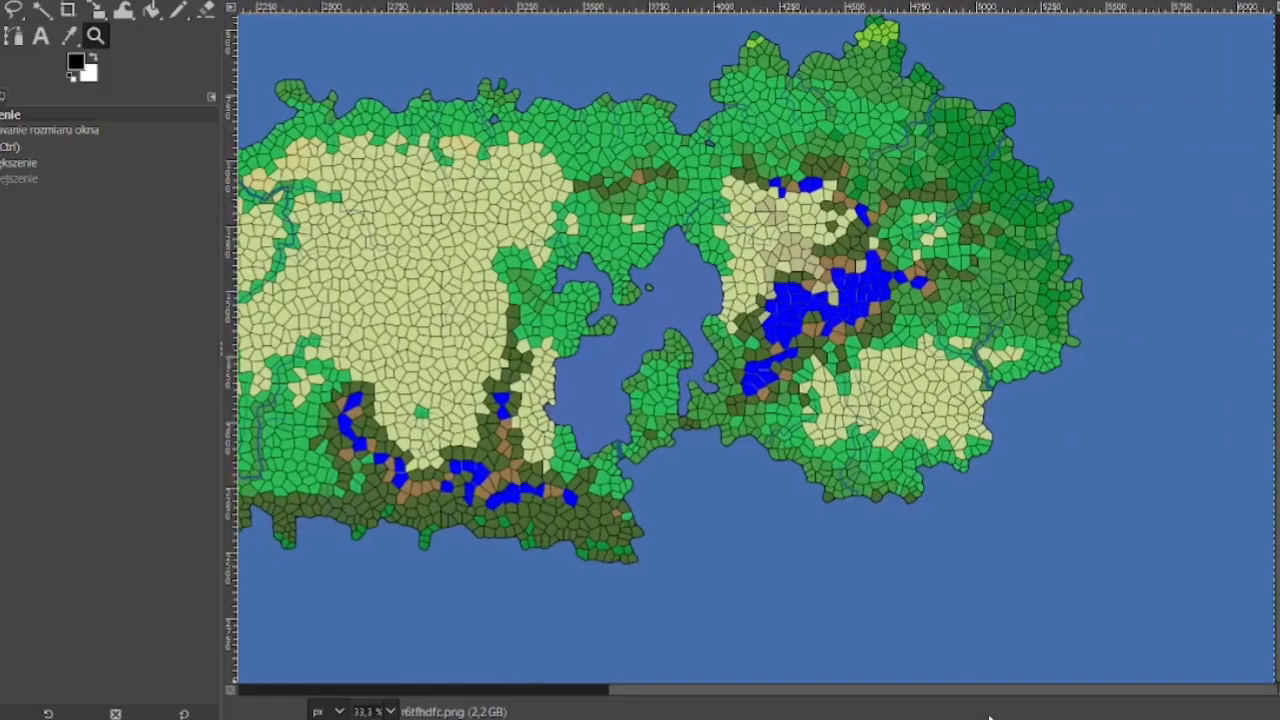